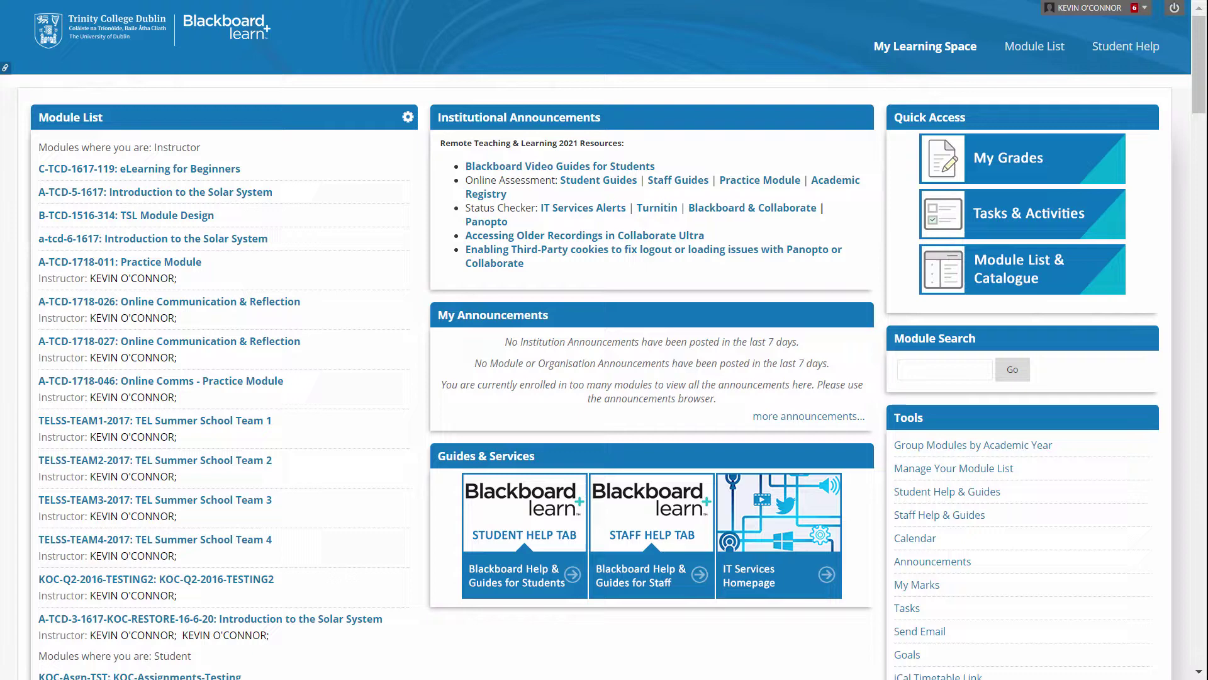
# - Browse the Links and recently visited Modules sections of the personal menu
pyautogui.click(1142, 9)
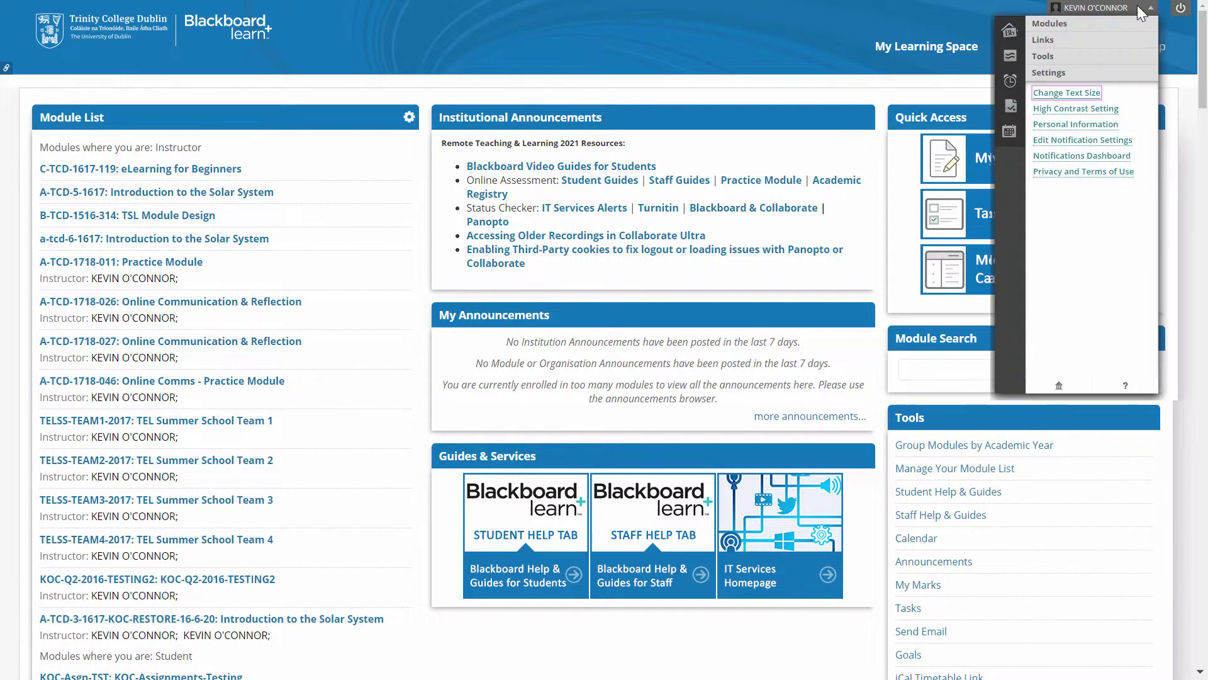
pyautogui.click(1043, 39)
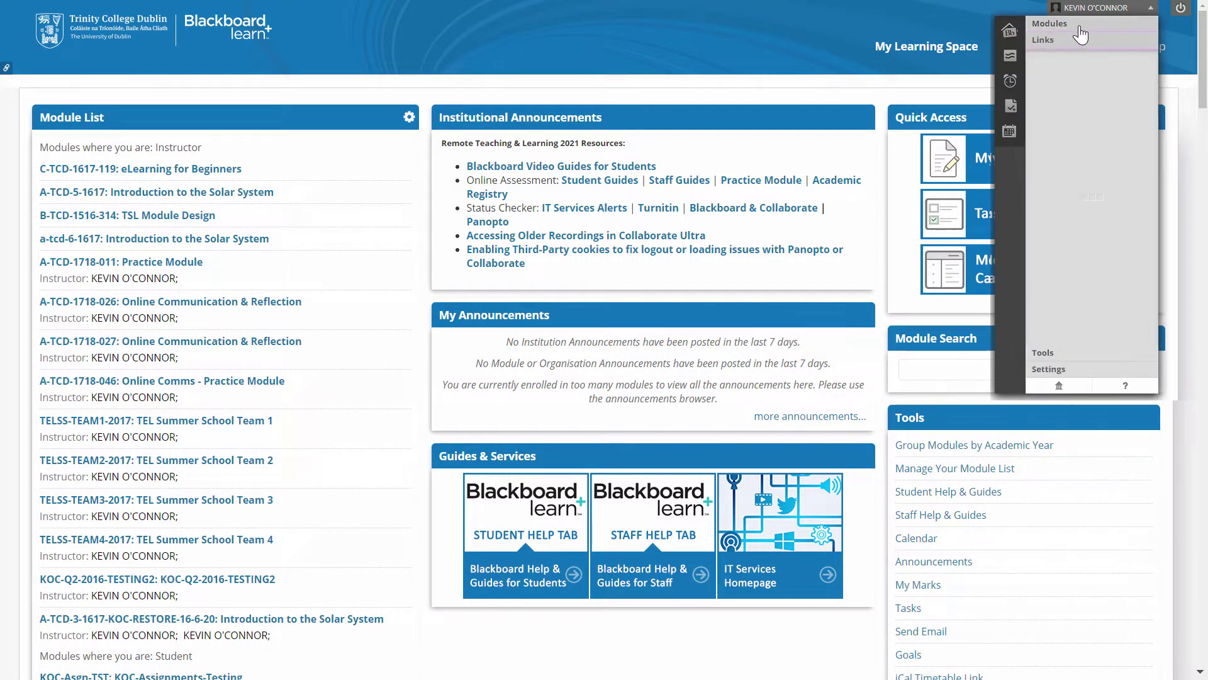
pyautogui.click(1049, 24)
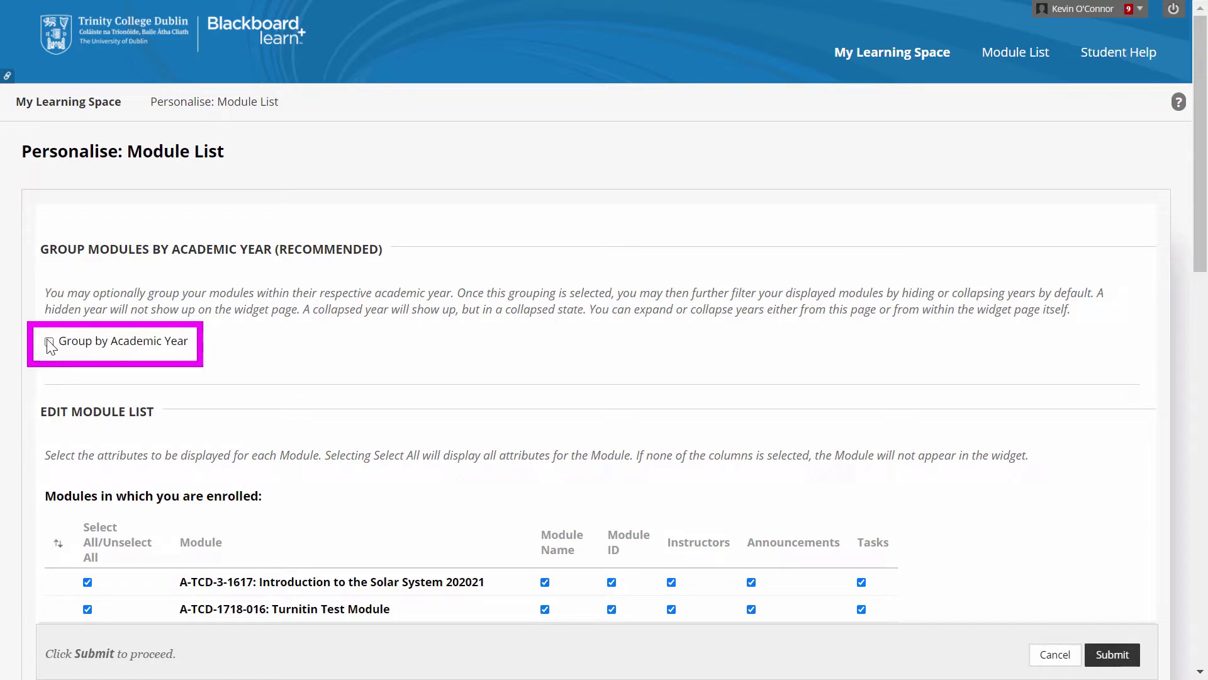
# - Group modules by academic year, collapse 2017/18 to 2019/20, and hide 2017/18
pyautogui.click(50, 341)
pyautogui.moveTo(766, 400)
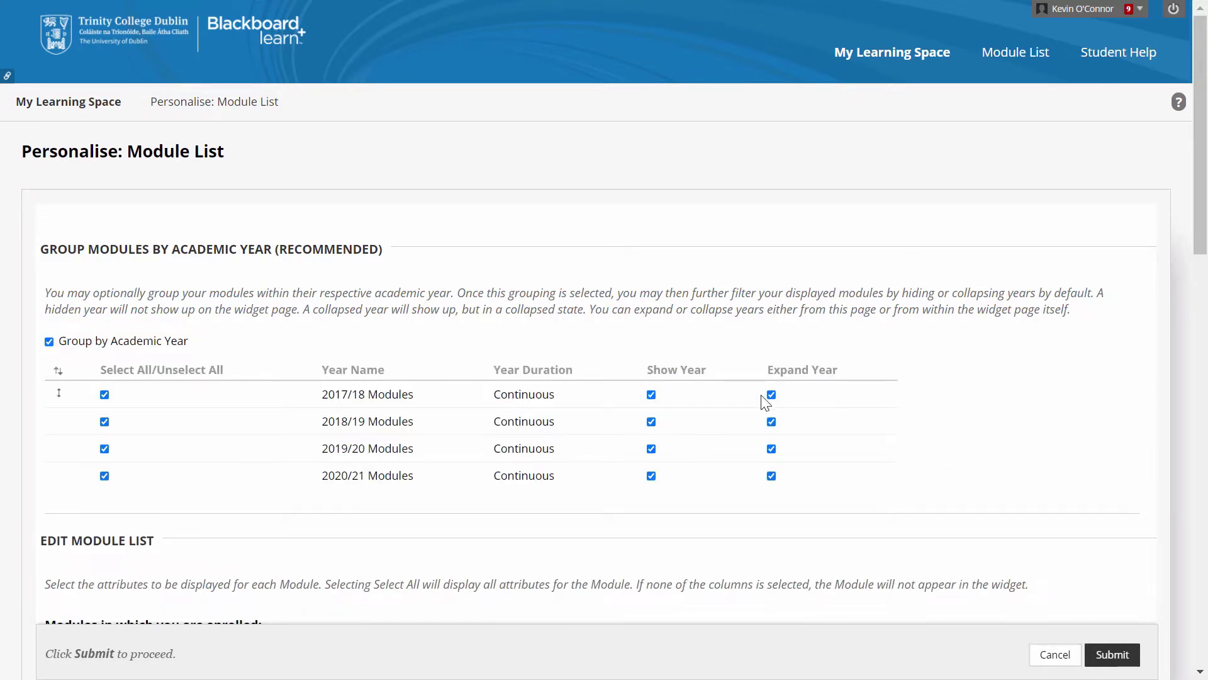
pyautogui.click(771, 395)
pyautogui.click(771, 422)
pyautogui.click(772, 449)
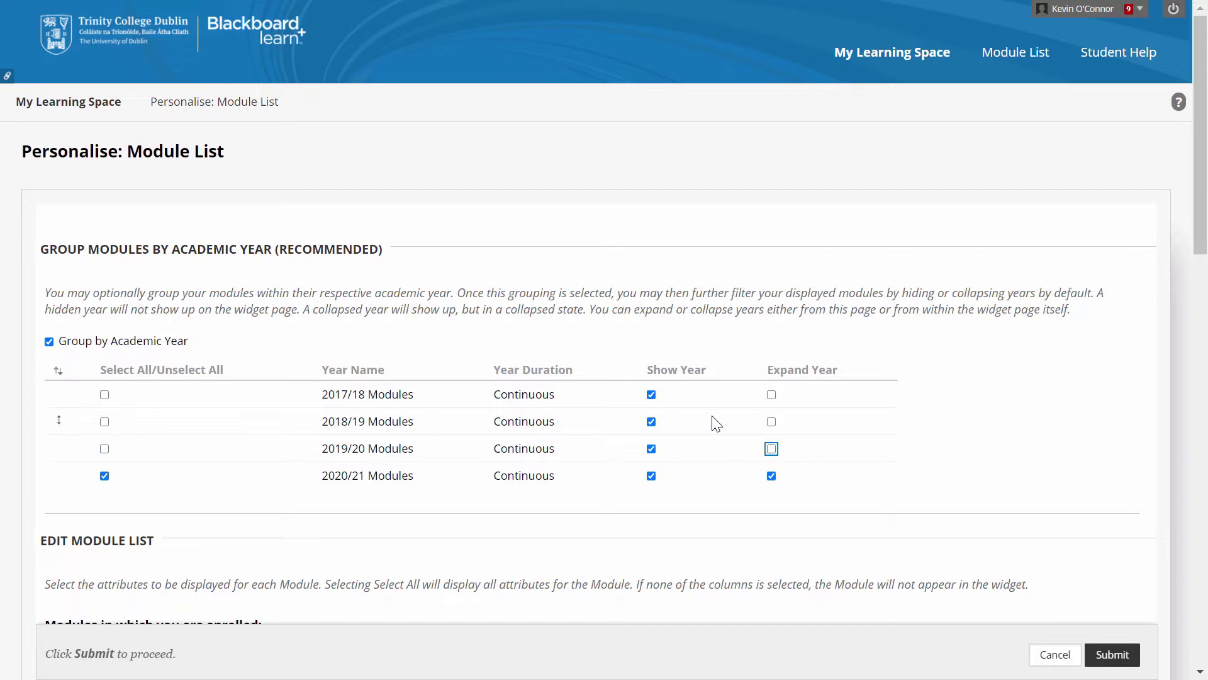
pyautogui.click(652, 396)
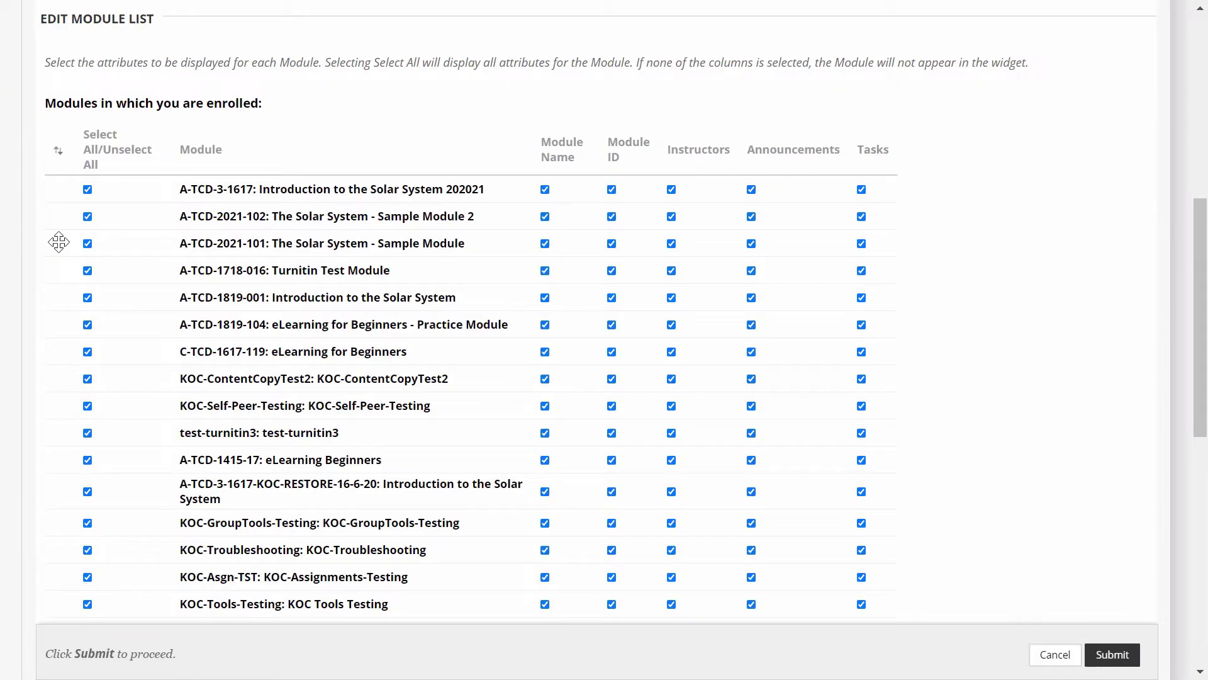
# - Move the two Solar System sample modules to the top and submit the module list
pyautogui.moveTo(58, 244); pyautogui.dragTo(63, 179)
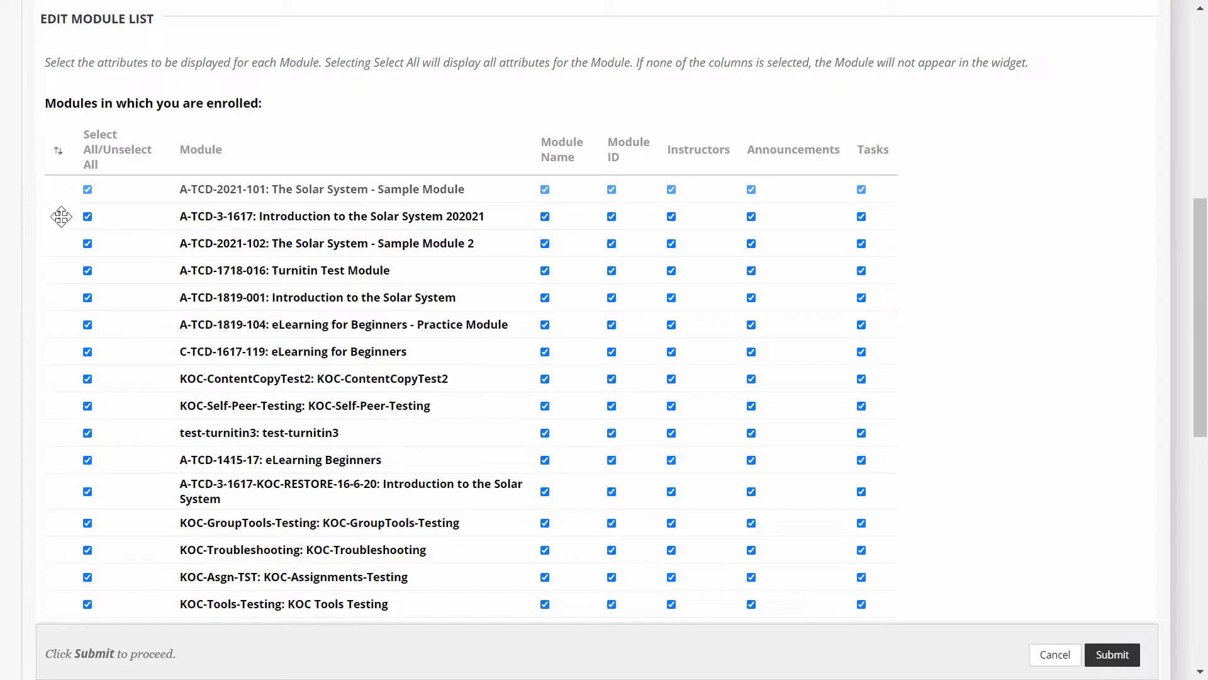
pyautogui.moveTo(59, 244); pyautogui.dragTo(59, 216)
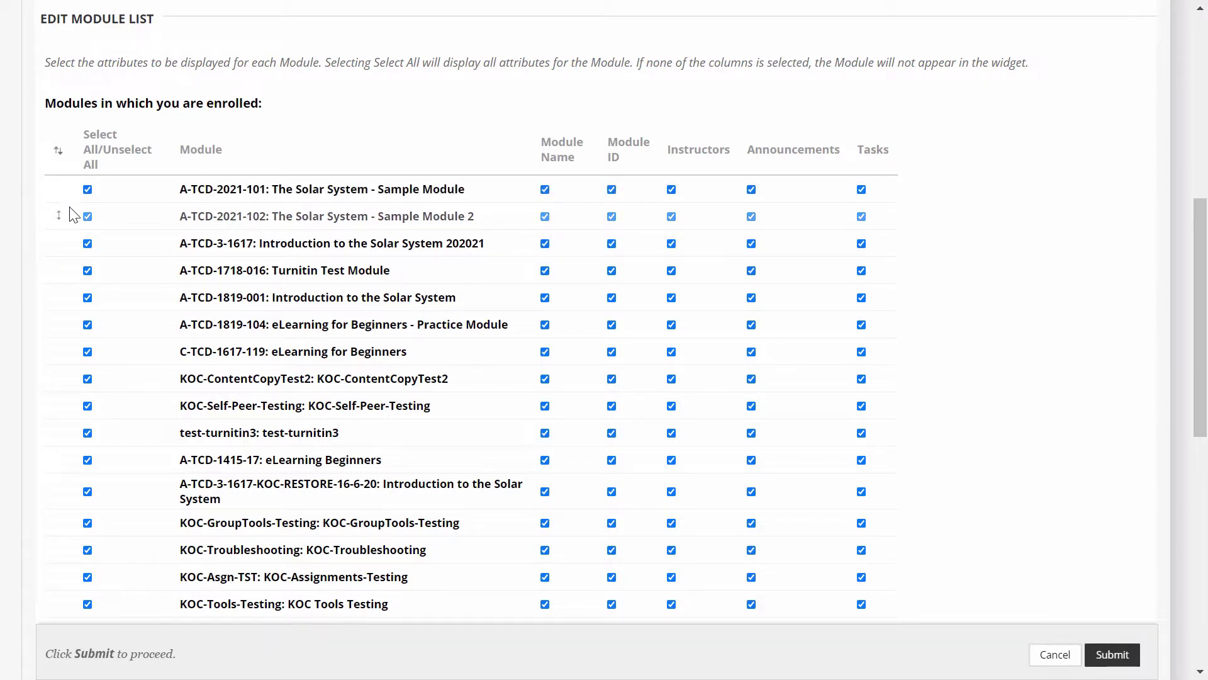
pyautogui.click(1113, 654)
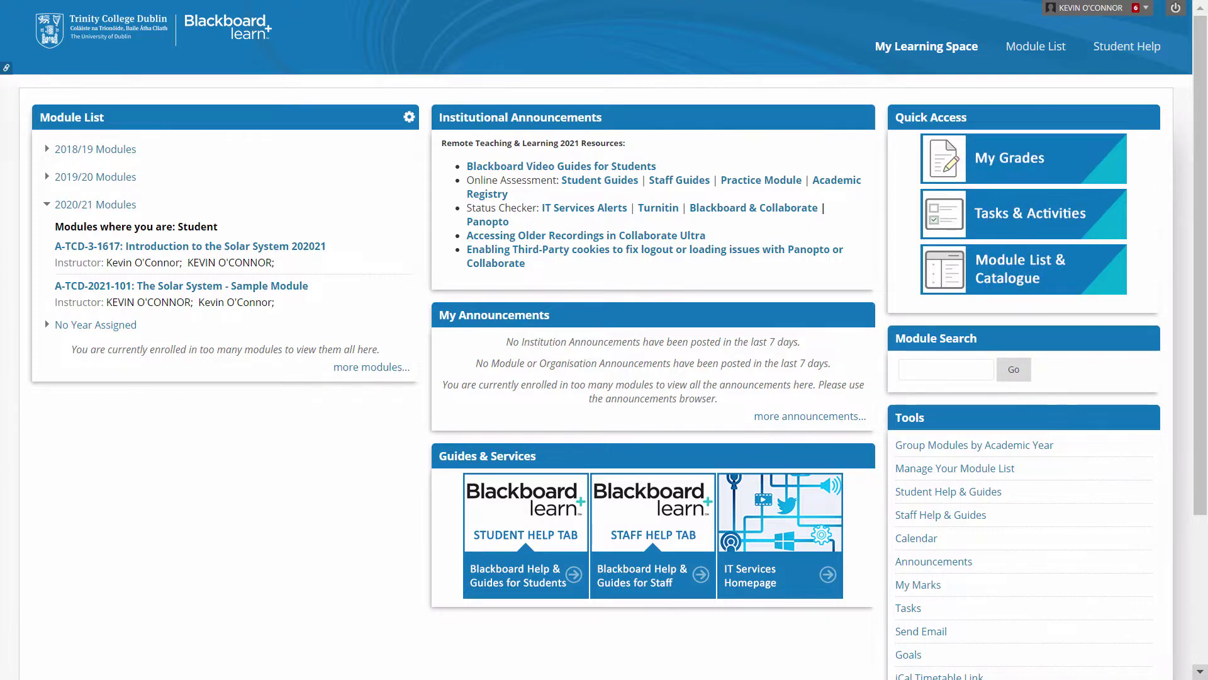
# - Show the full Module List from the home page
pyautogui.click(1036, 46)
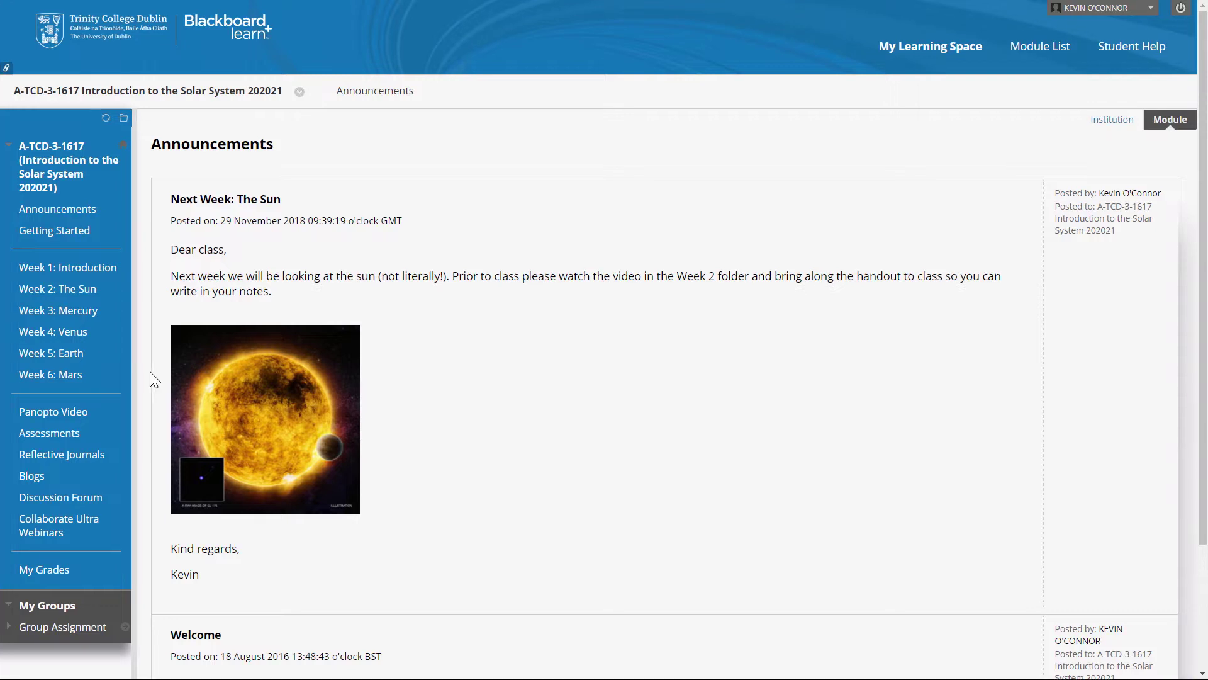
# - Collapse and restore the course menu, then open Week 1: Introduction and its Lecture Notes
pyautogui.click(137, 364)
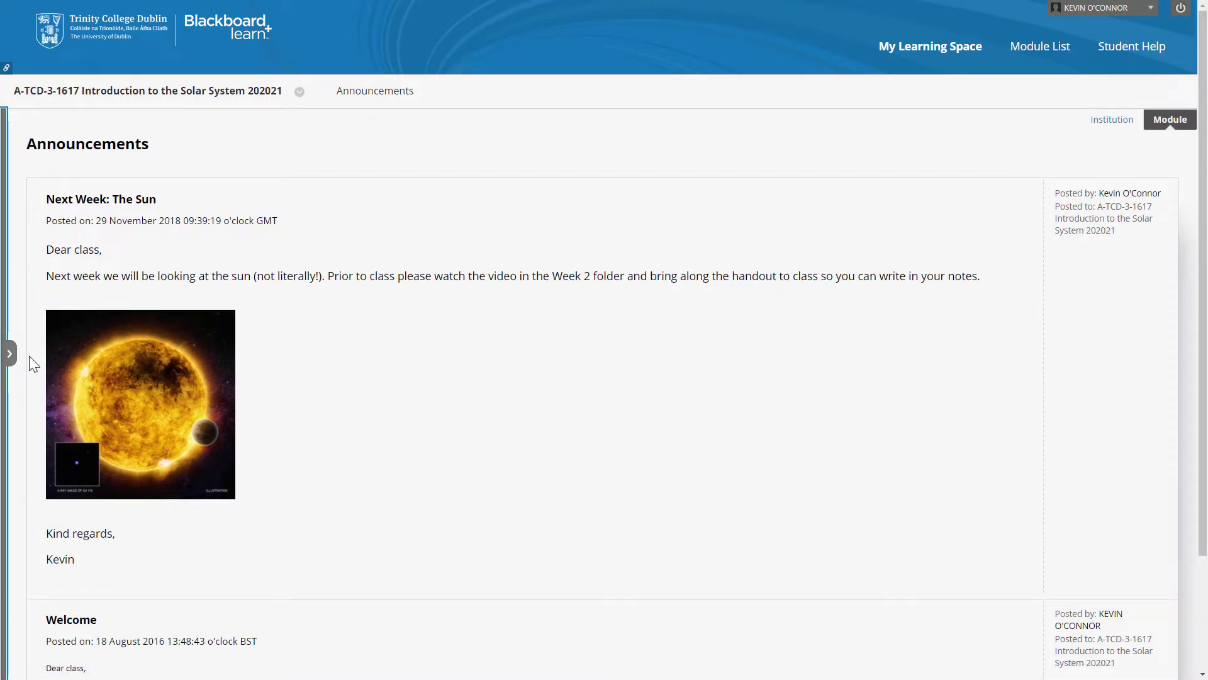
pyautogui.click(12, 361)
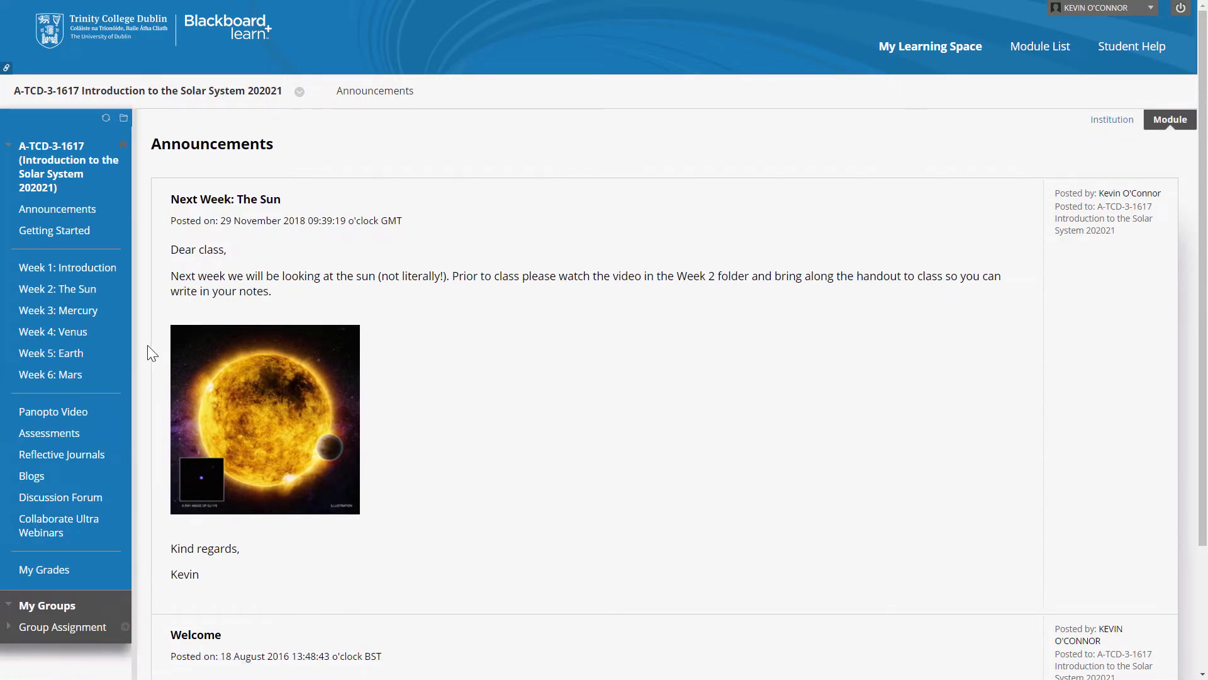
pyautogui.click(67, 268)
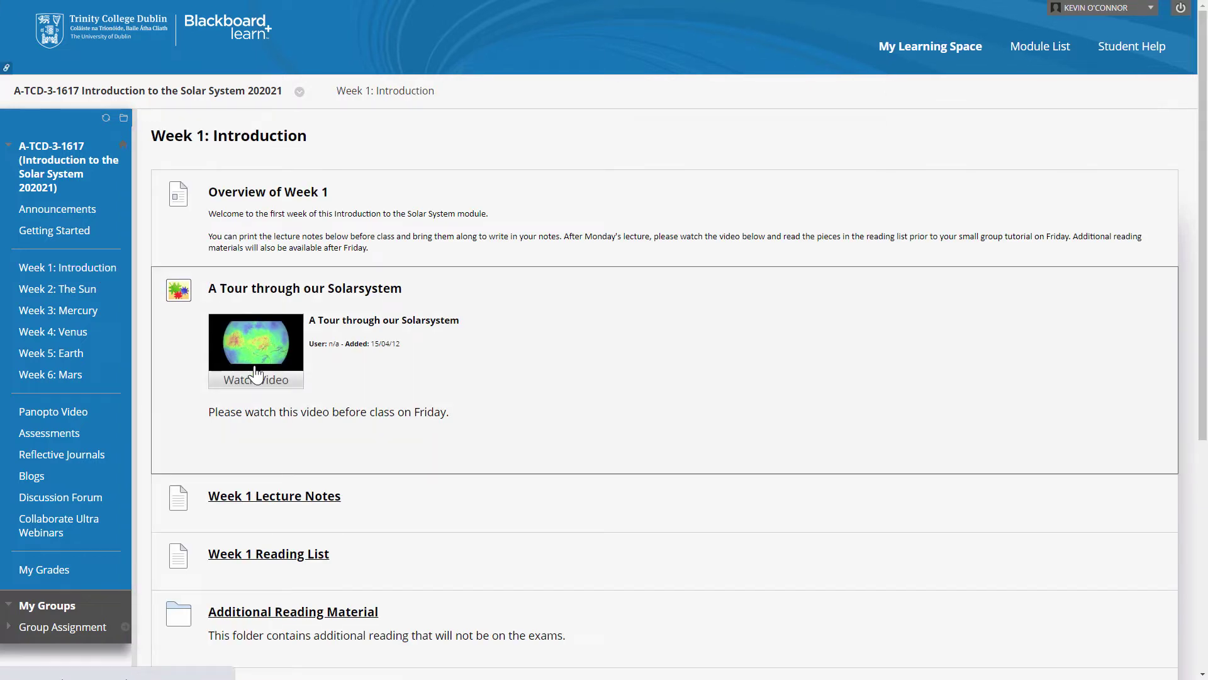
pyautogui.scroll(-1, 255, 374)
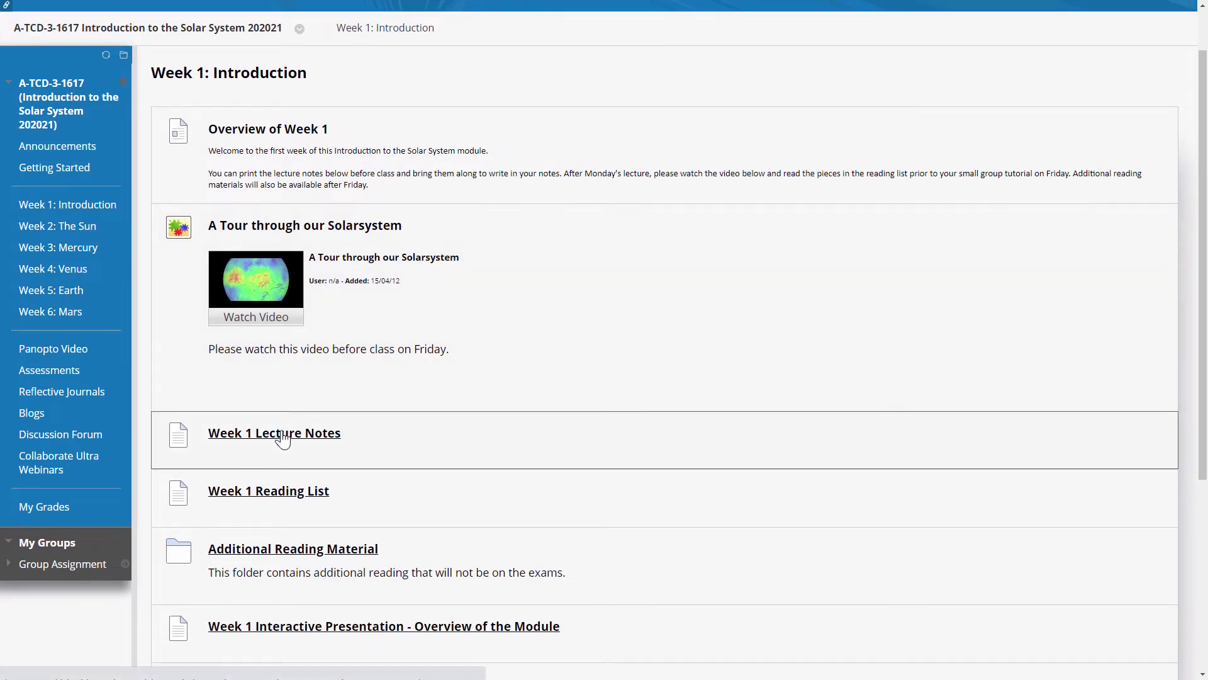
pyautogui.click(283, 439)
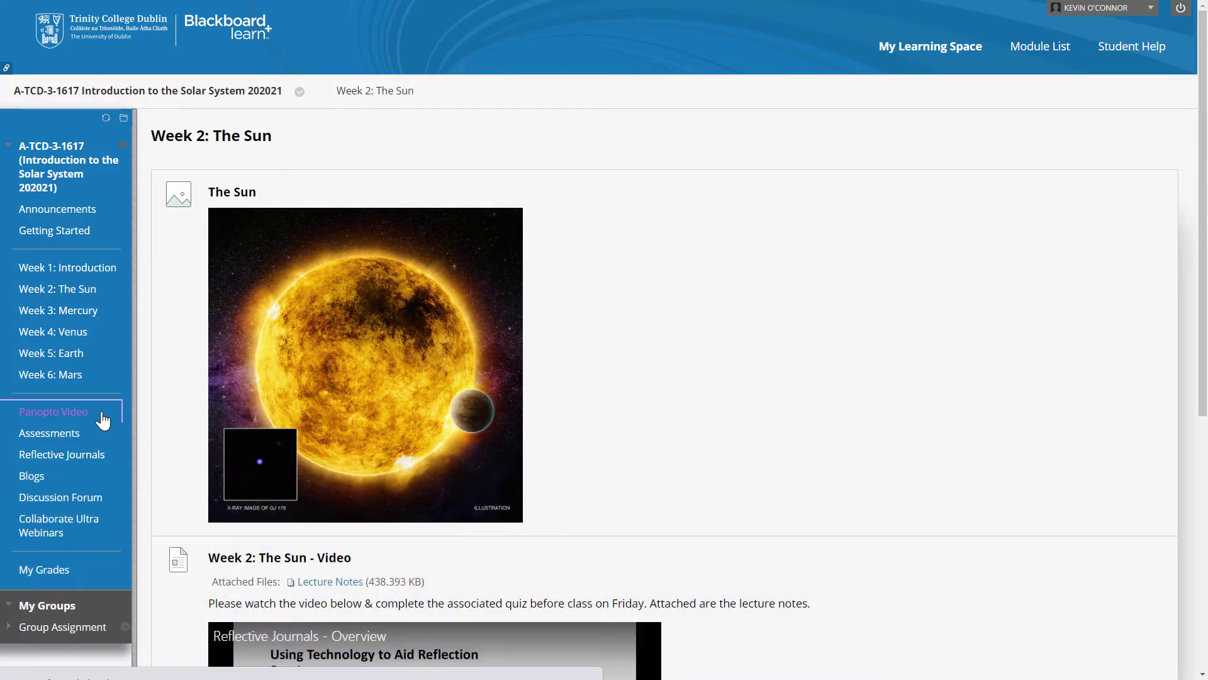
# - Play the Reflective Journals - Overview Panopto recording, then the Week 2 embedded video
pyautogui.click(53, 412)
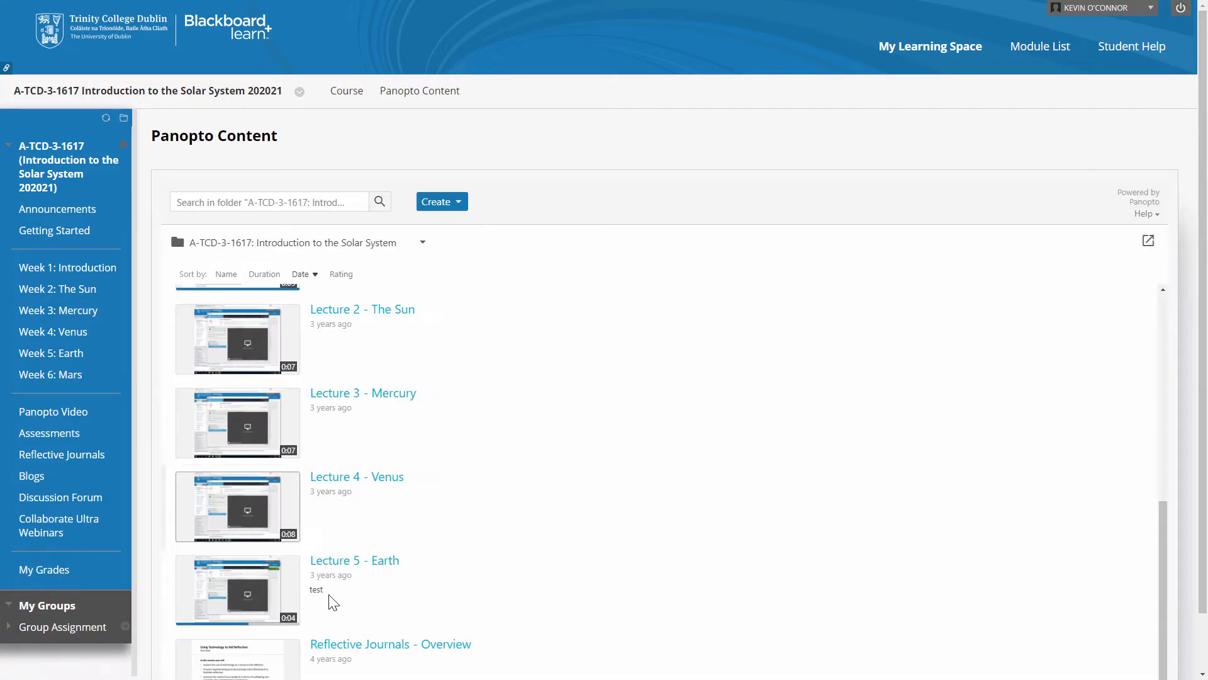
pyautogui.click(351, 650)
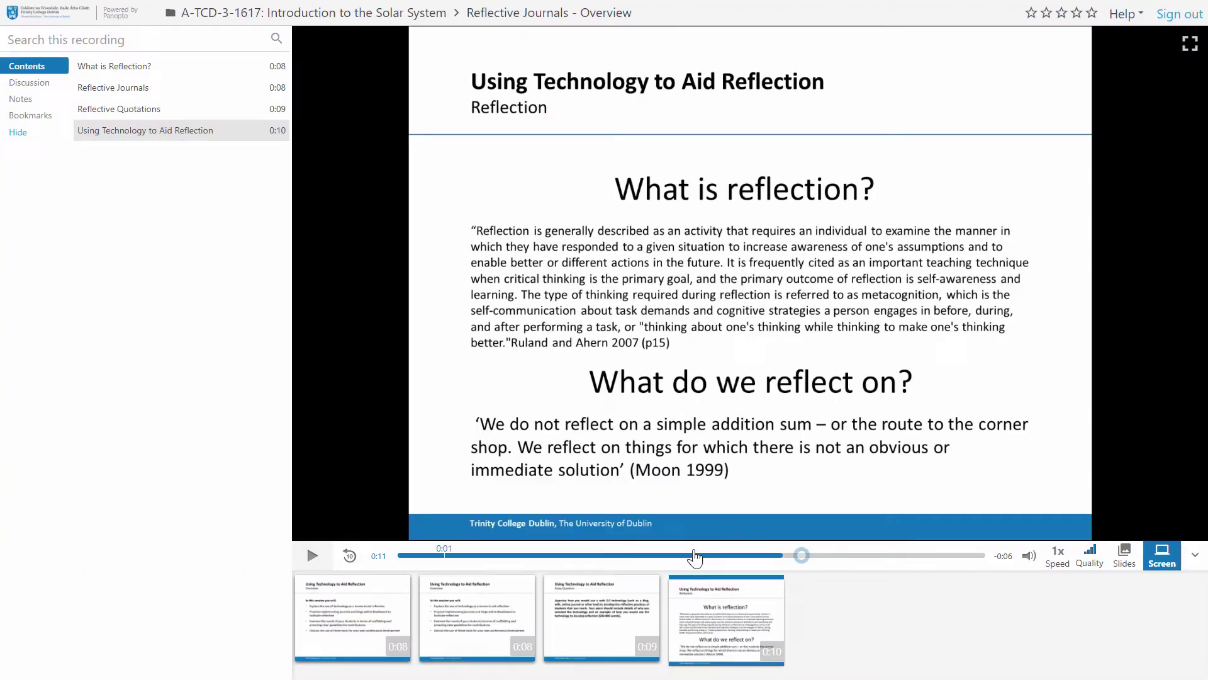
pyautogui.click(314, 560)
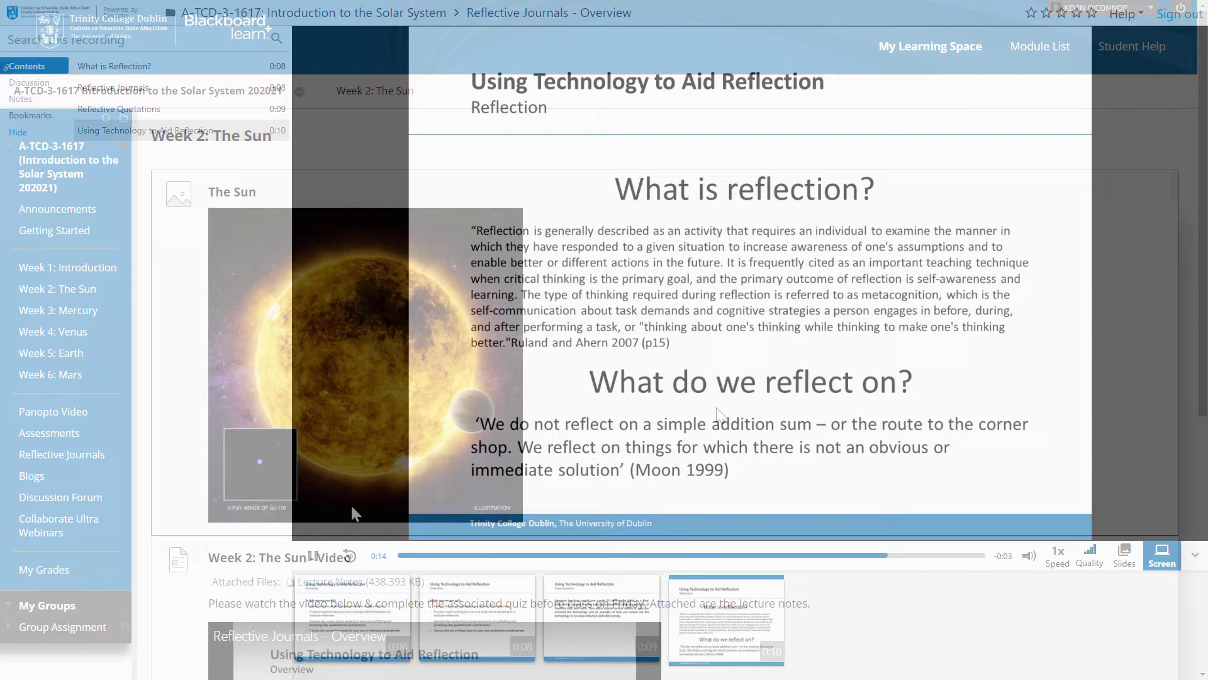
pyautogui.scroll(-4, 720, 416)
pyautogui.scroll(-2, 724, 421)
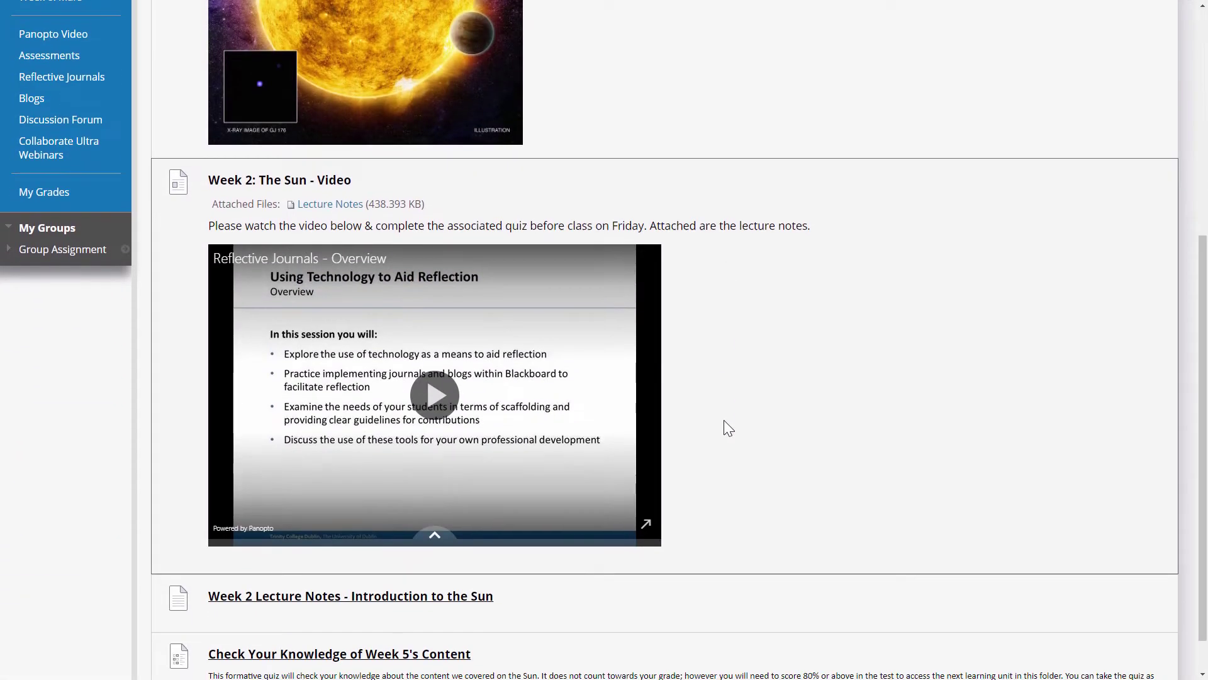
pyautogui.click(436, 396)
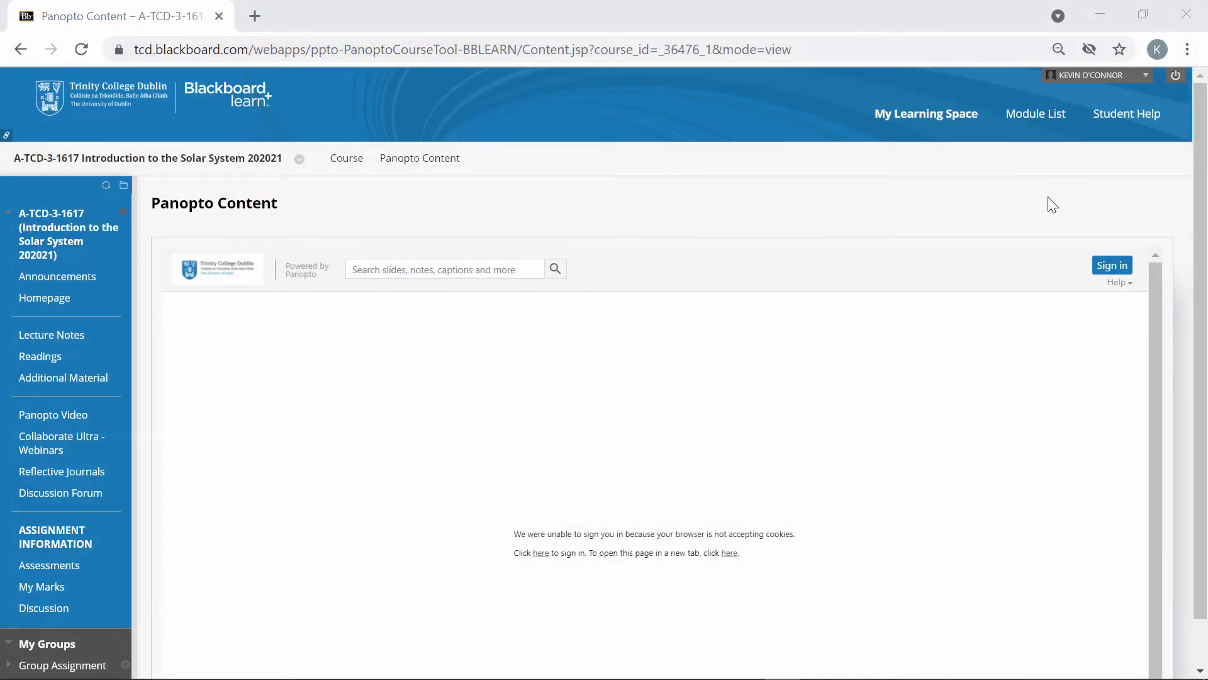
# - Allow the Blackboard site's blocked third-party cookies through Chrome's Site not working? option
pyautogui.click(1088, 49)
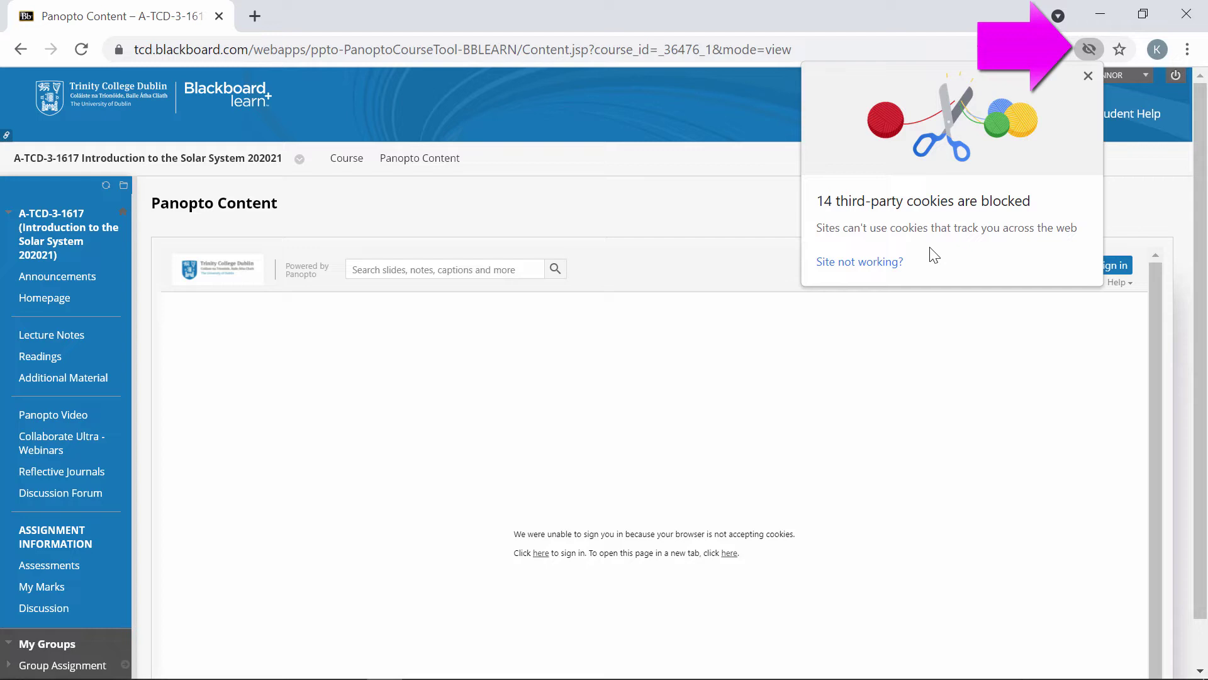
pyautogui.click(860, 262)
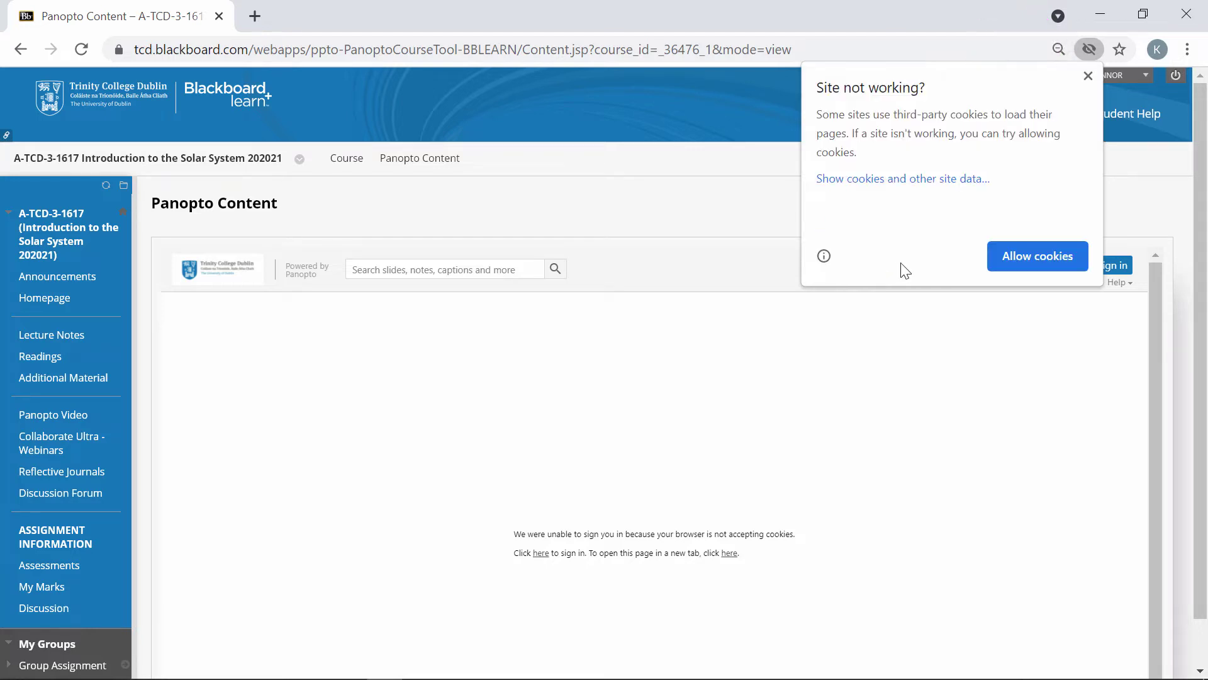
pyautogui.click(1021, 259)
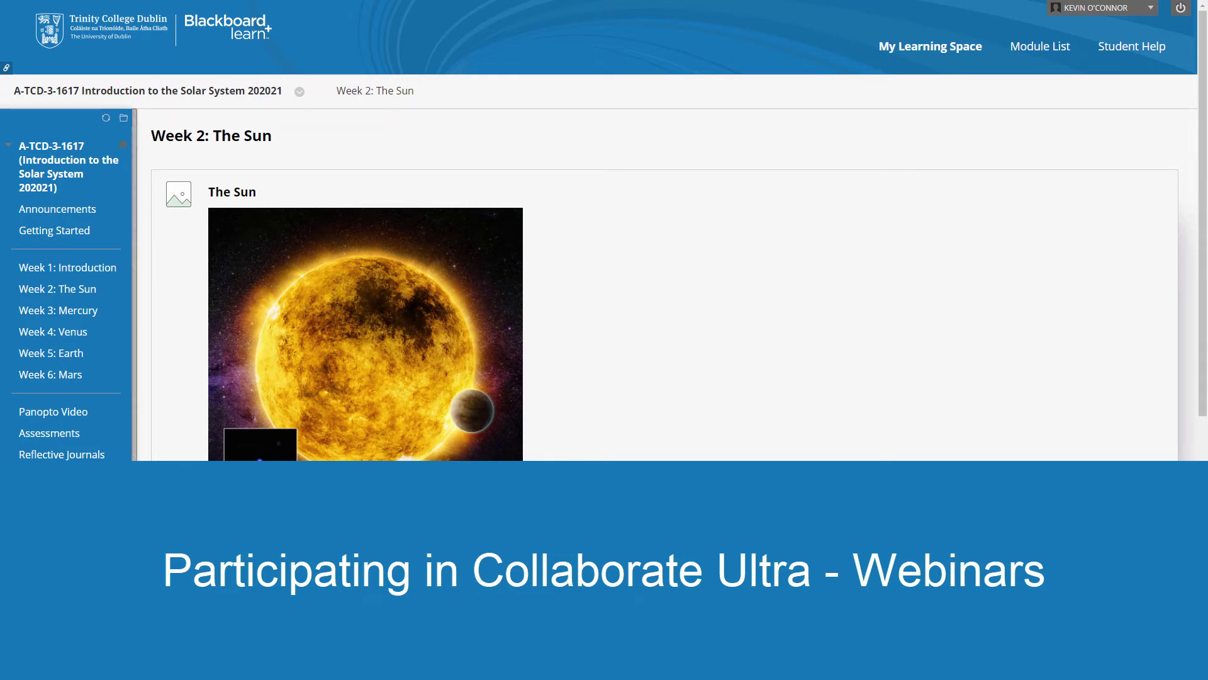
# - Join Seminar 2: Discussion on The Sun from the Collaborate Ultra Webinars list
pyautogui.click(58, 525)
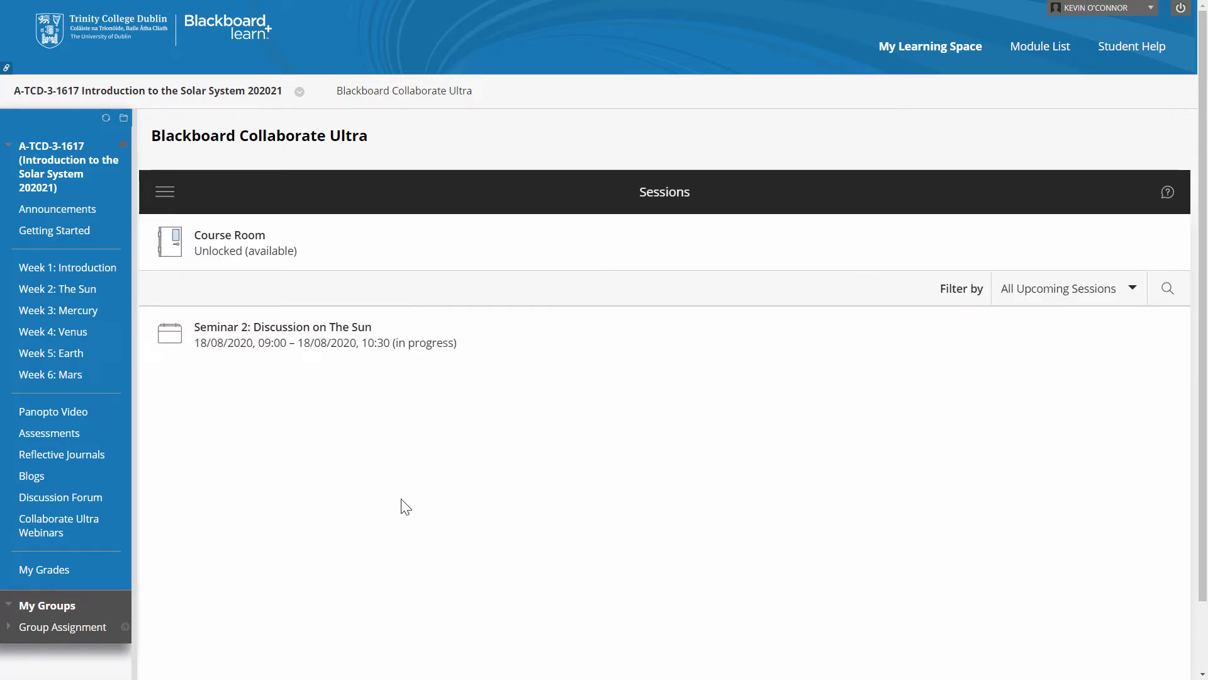
pyautogui.click(432, 342)
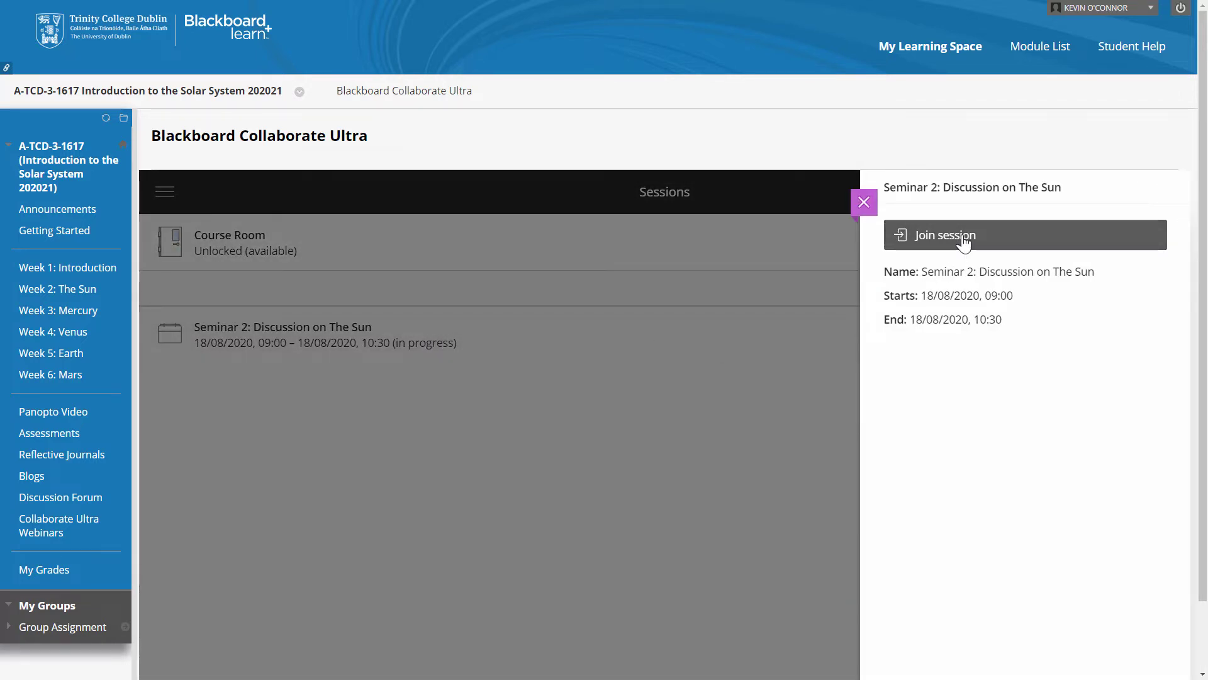
pyautogui.click(965, 243)
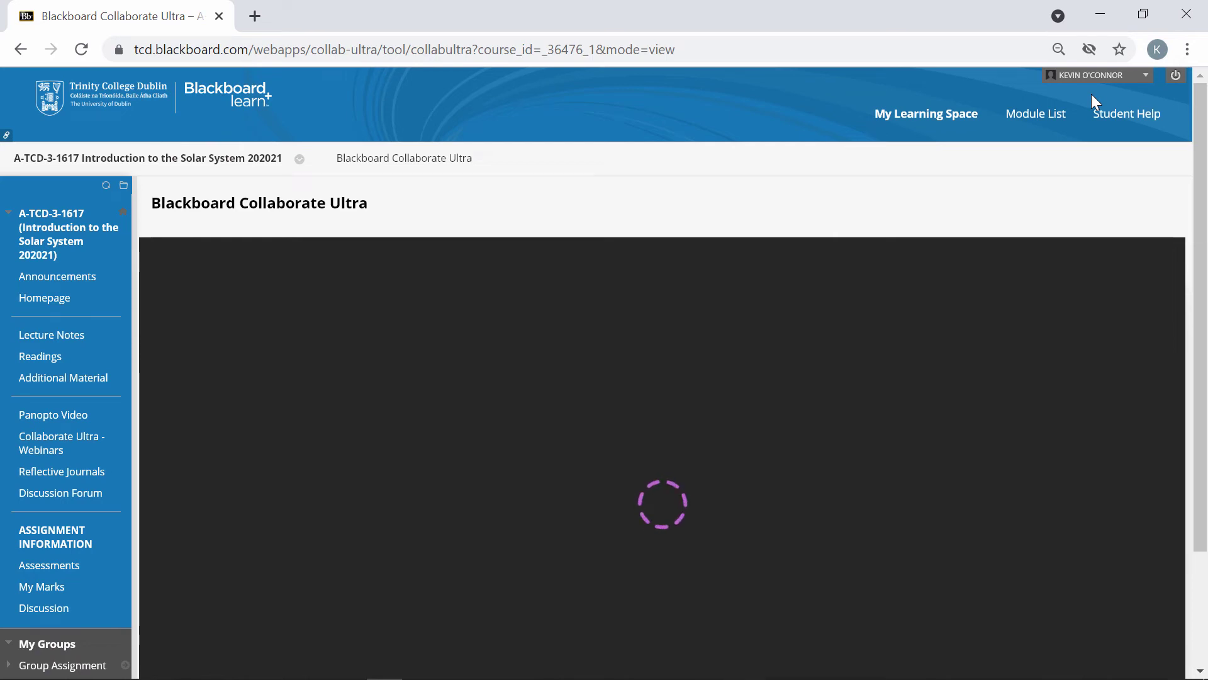
# - Allow the Blackboard site's blocked cookies so the Collaborate session loads
pyautogui.click(1091, 53)
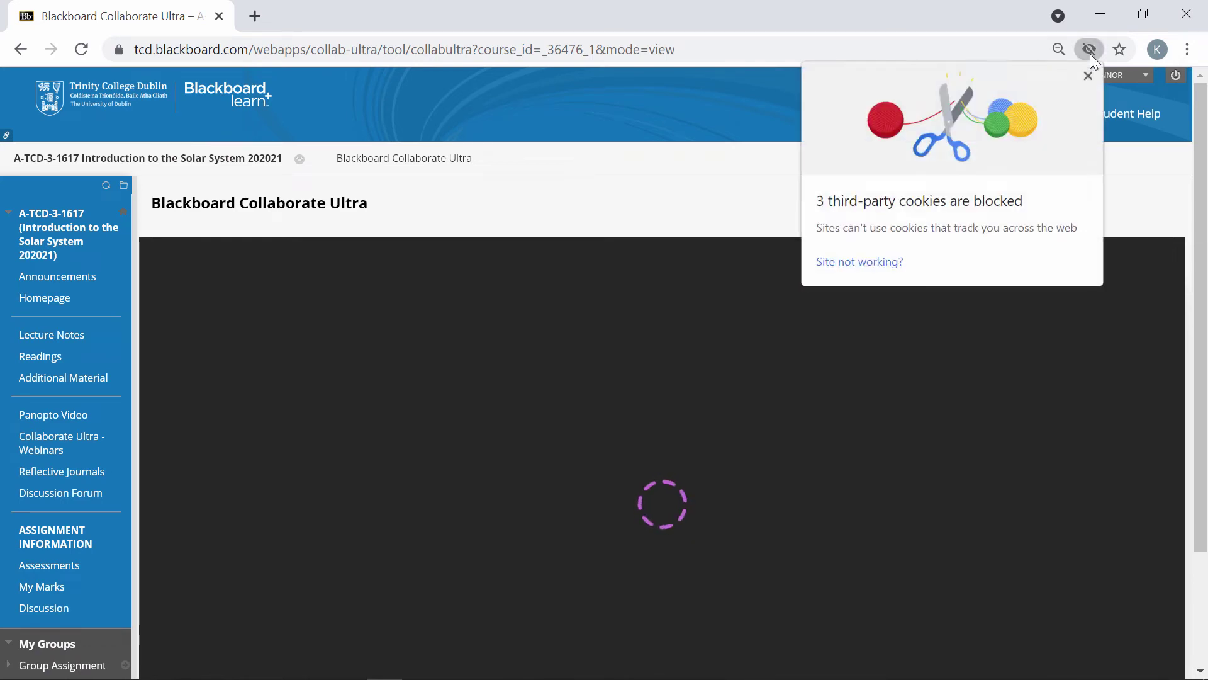
pyautogui.click(904, 268)
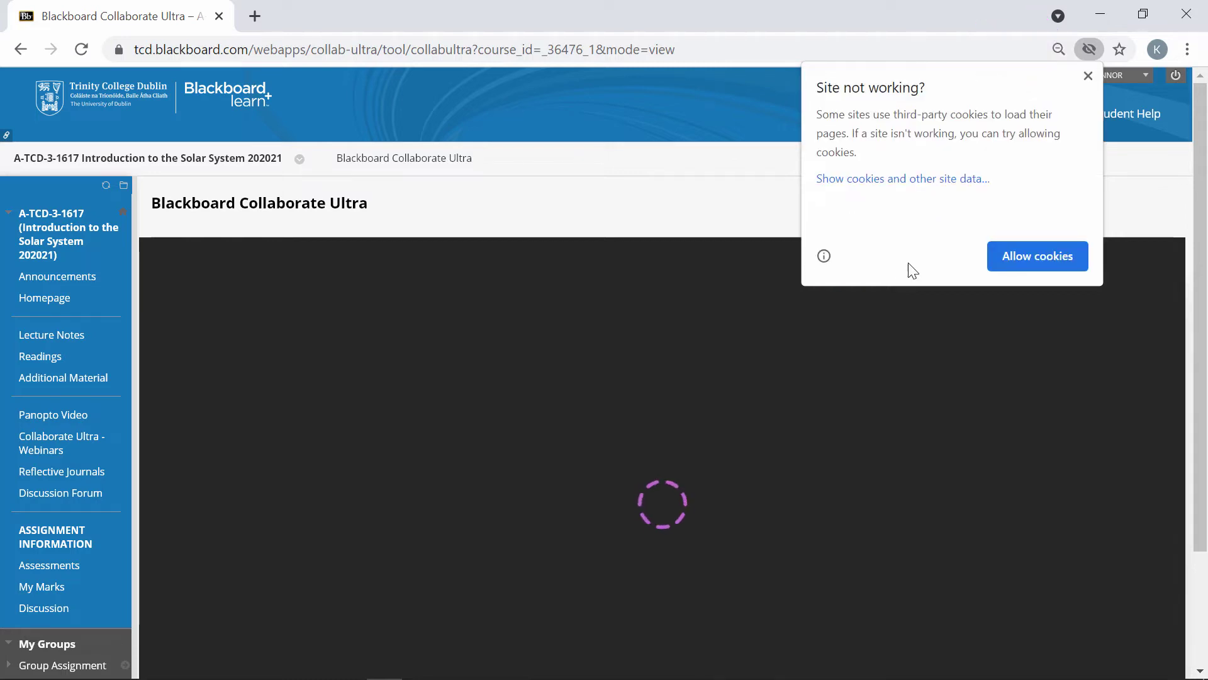
pyautogui.click(1079, 259)
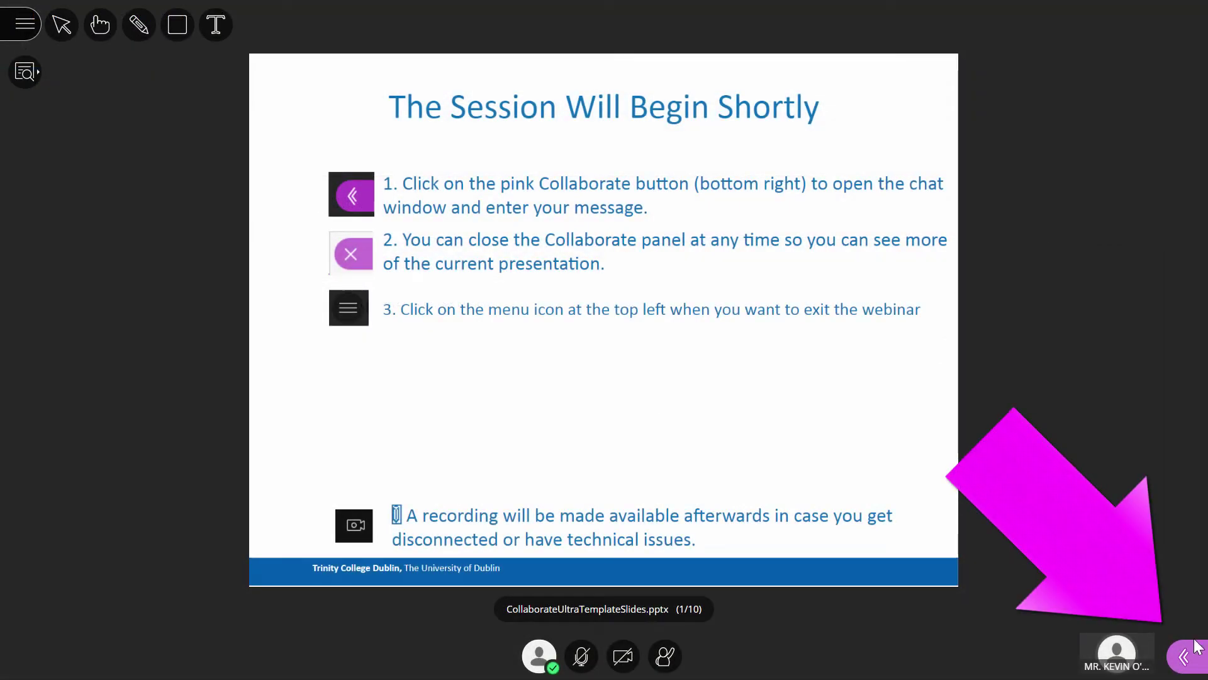
pyautogui.click(1184, 656)
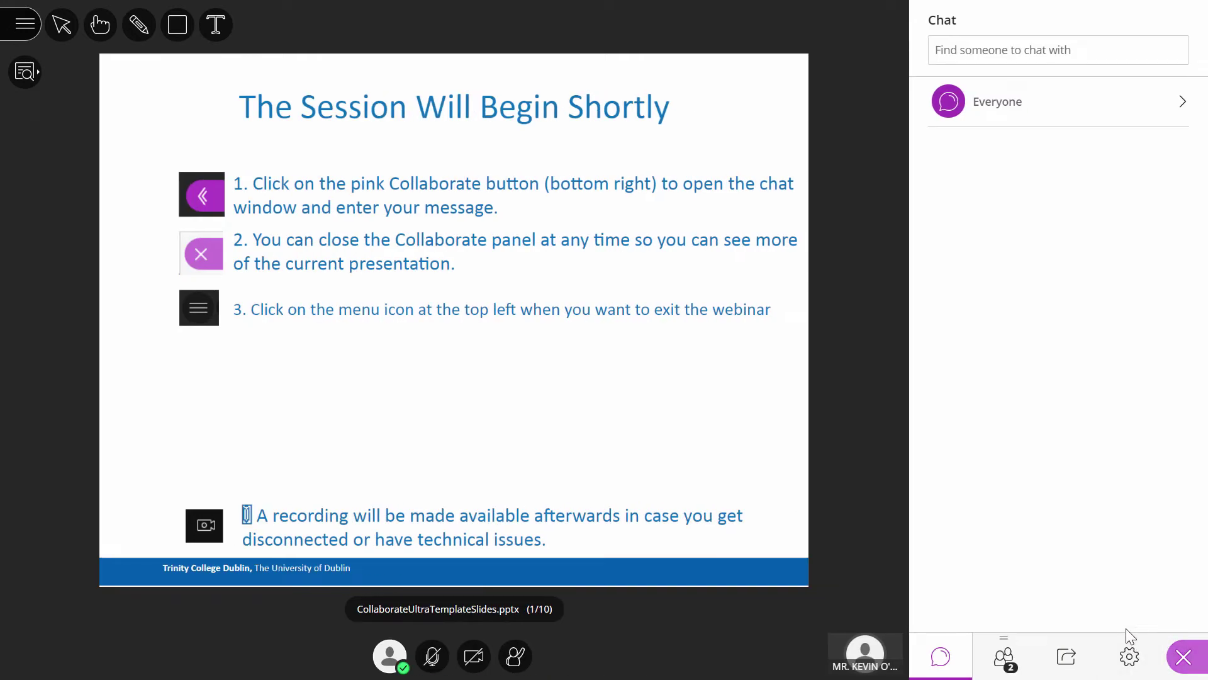
pyautogui.click(998, 102)
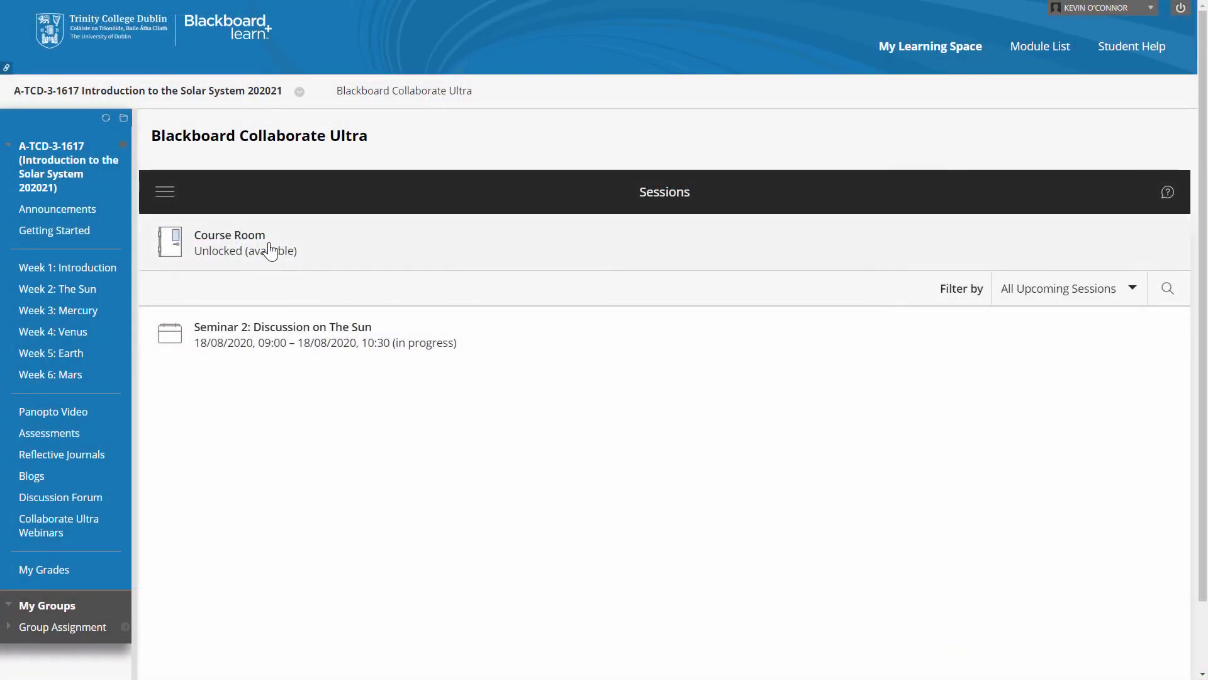
# - Filter Collaborate recordings to those from 01/08/2020 onward and play the Seminar 2 recording
pyautogui.click(167, 193)
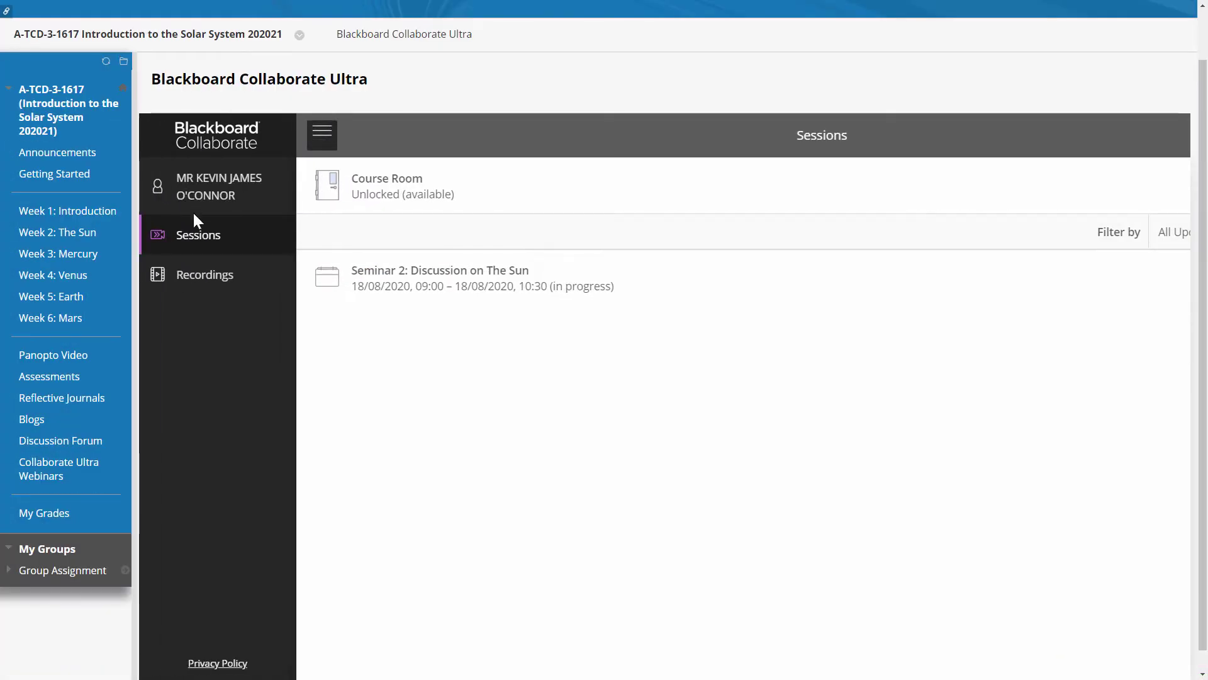
pyautogui.click(198, 275)
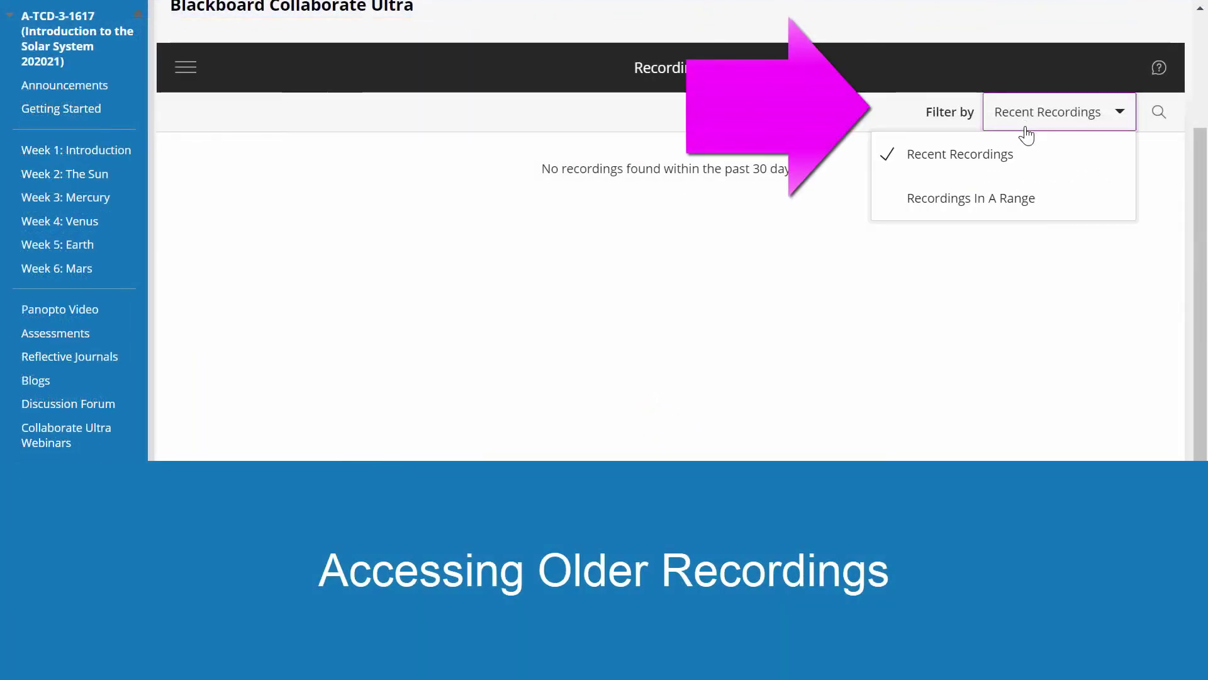
pyautogui.click(995, 202)
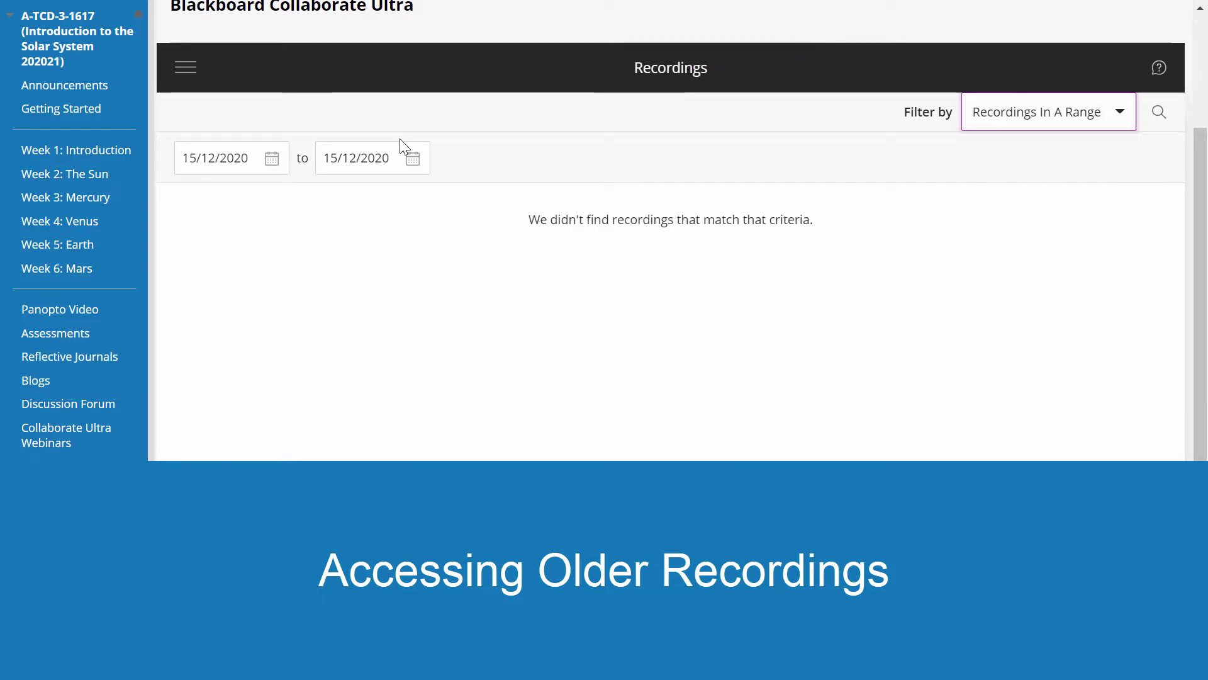
pyautogui.click(283, 157)
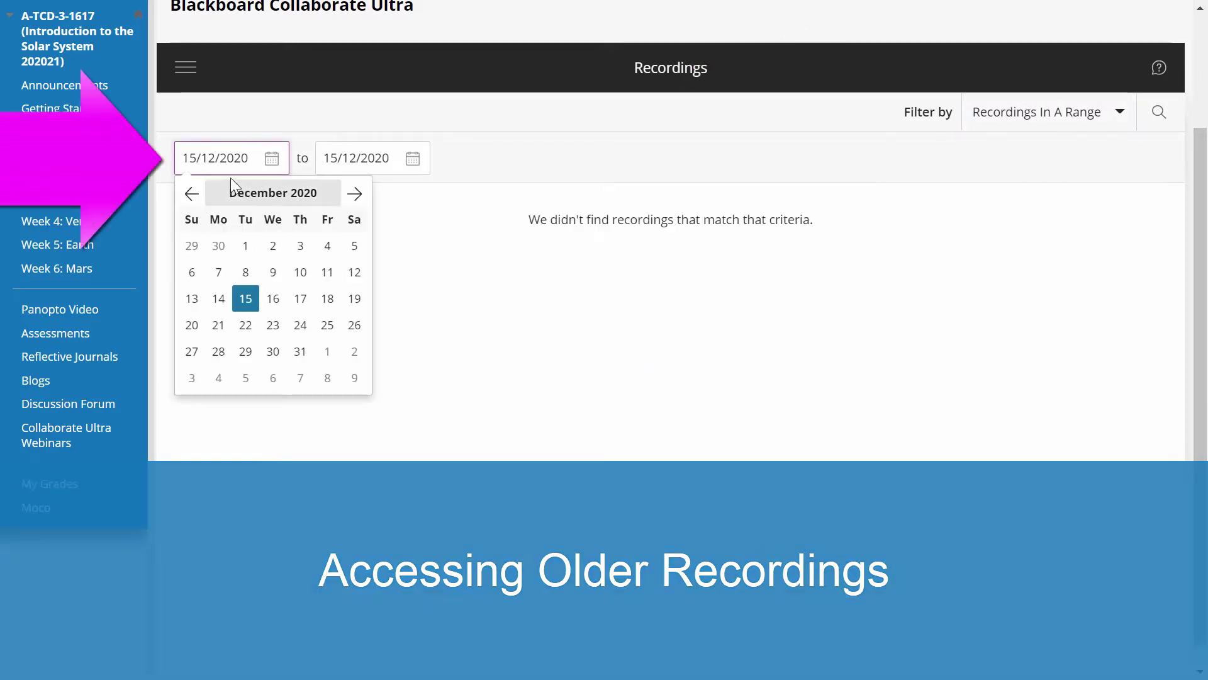
pyautogui.click(191, 193)
pyautogui.click(191, 193)
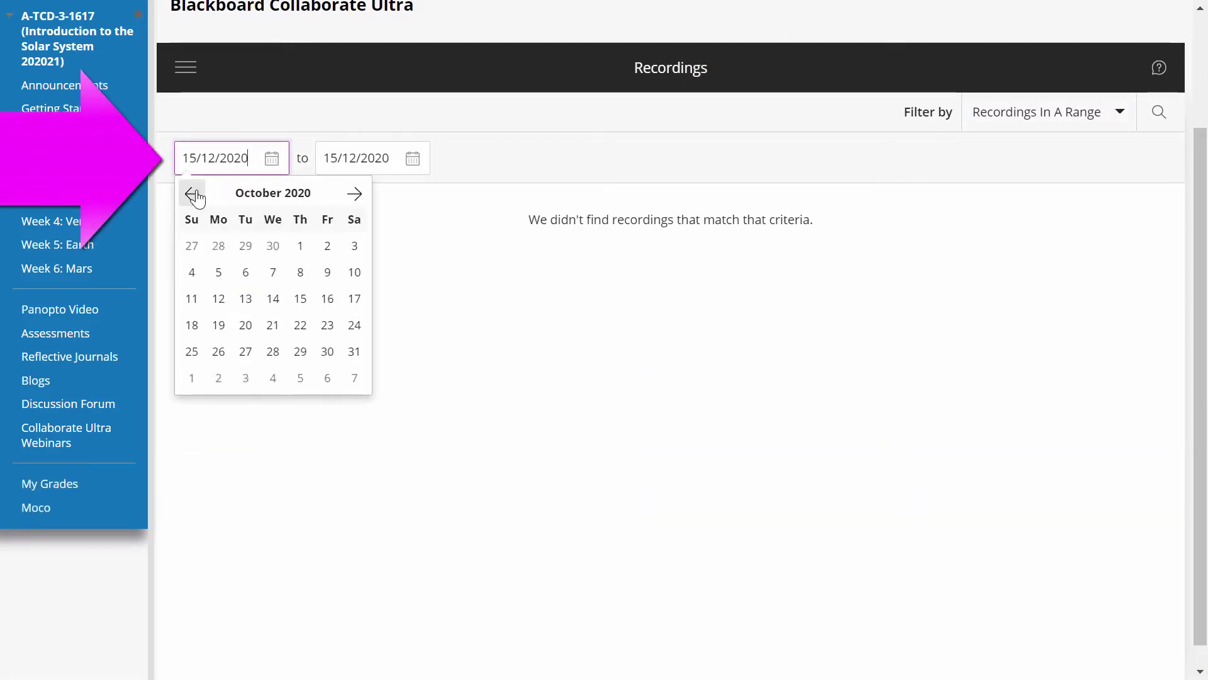
pyautogui.click(354, 246)
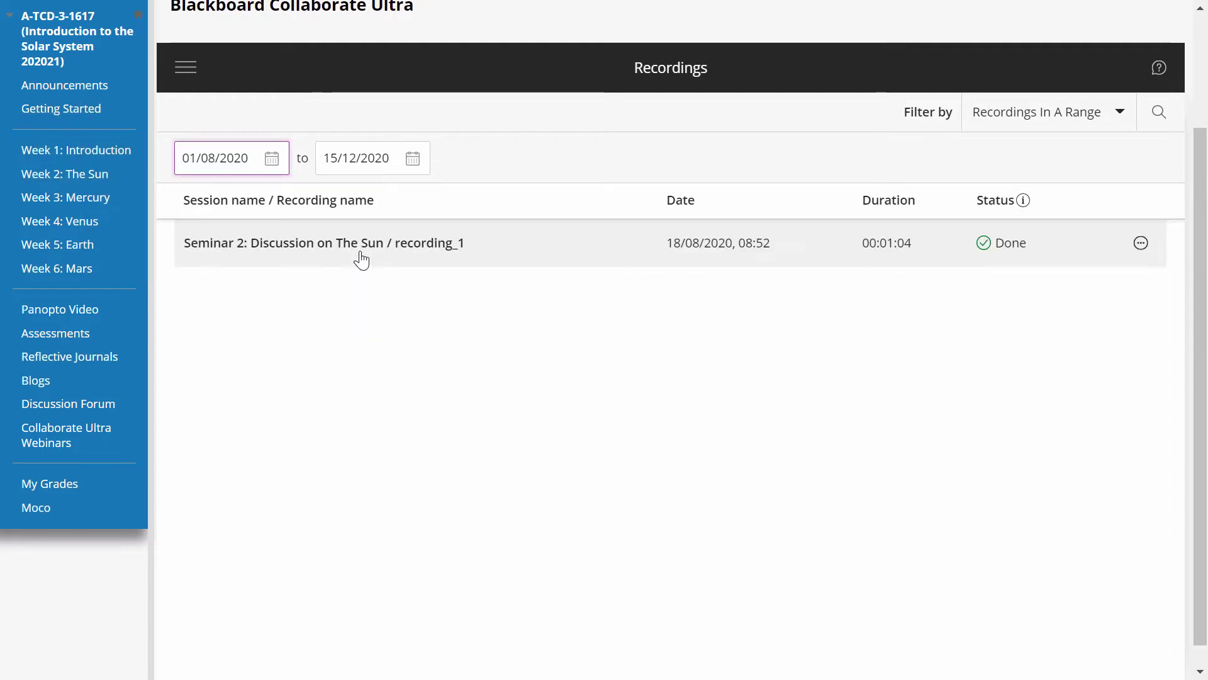
pyautogui.click(394, 247)
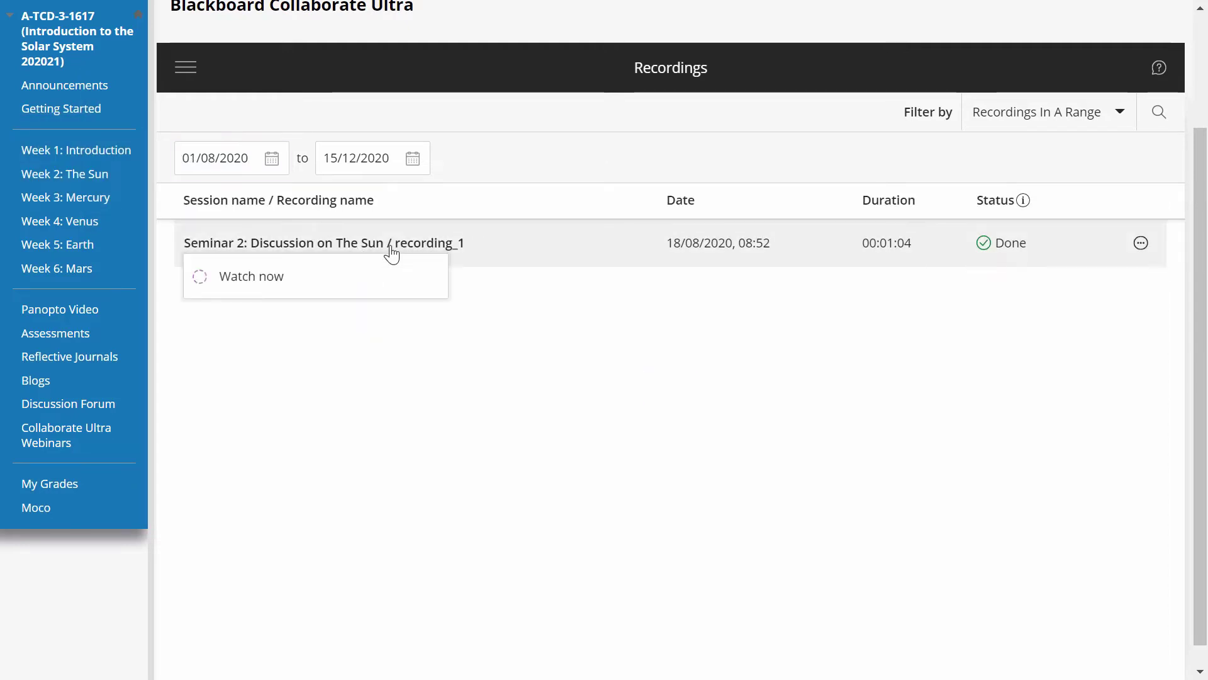
pyautogui.click(311, 280)
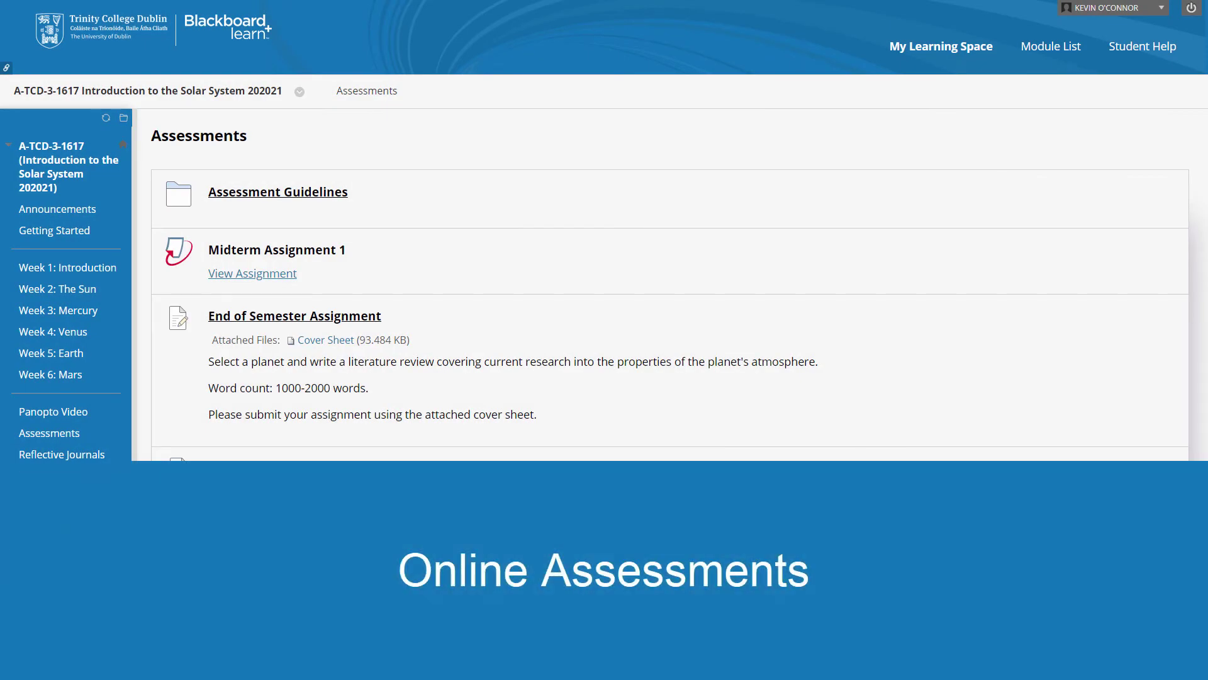
# - Reload Assessments, open Midterm Assignment 1 and start its submission
pyautogui.click(49, 433)
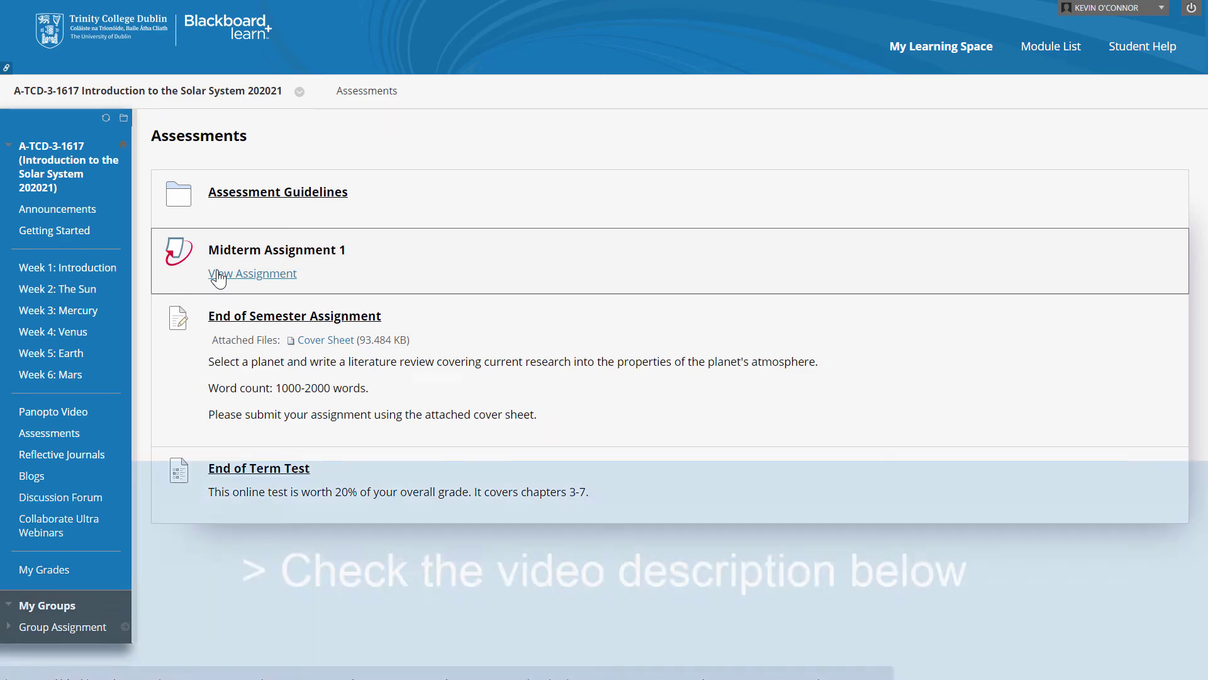
pyautogui.click(218, 277)
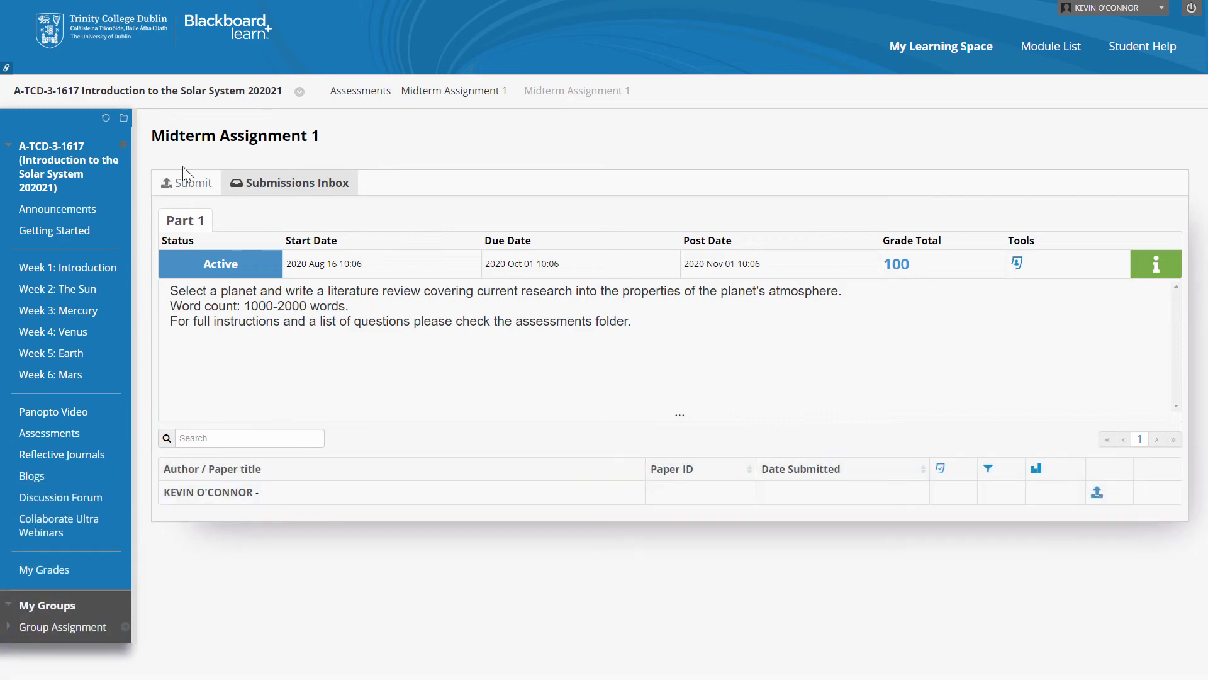
pyautogui.click(192, 185)
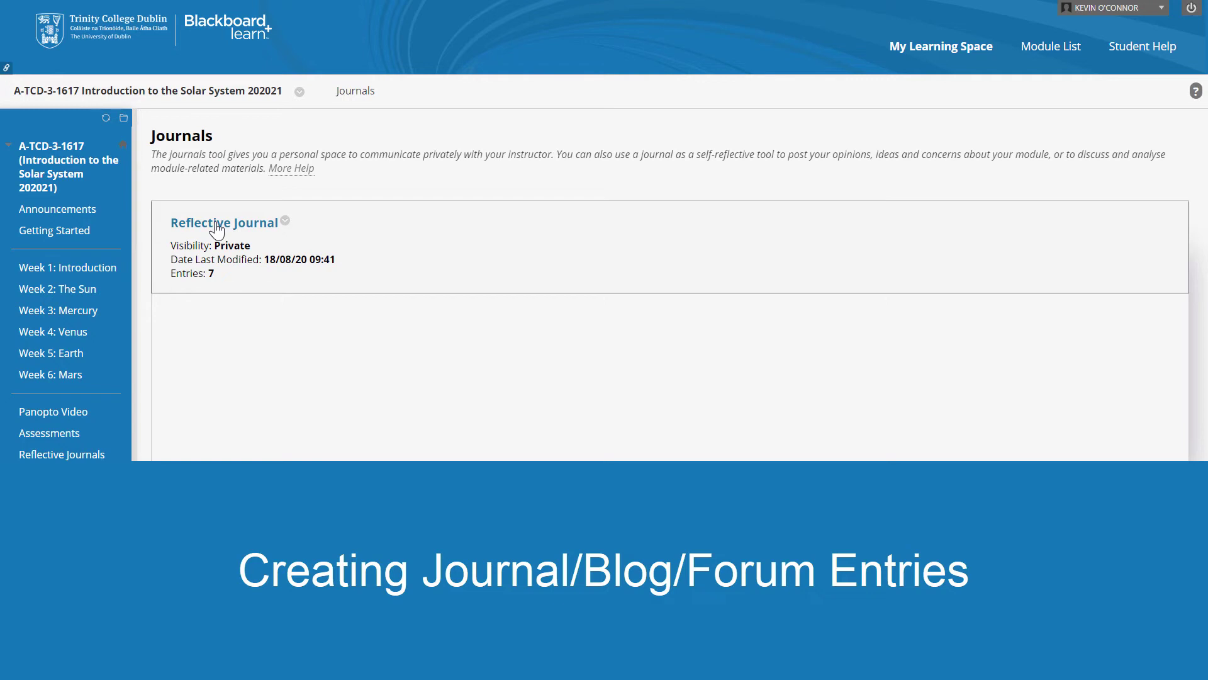
# - Start a Reflective Journal entry titled 'My Second Week on Placement' with a paragraph
pyautogui.click(218, 224)
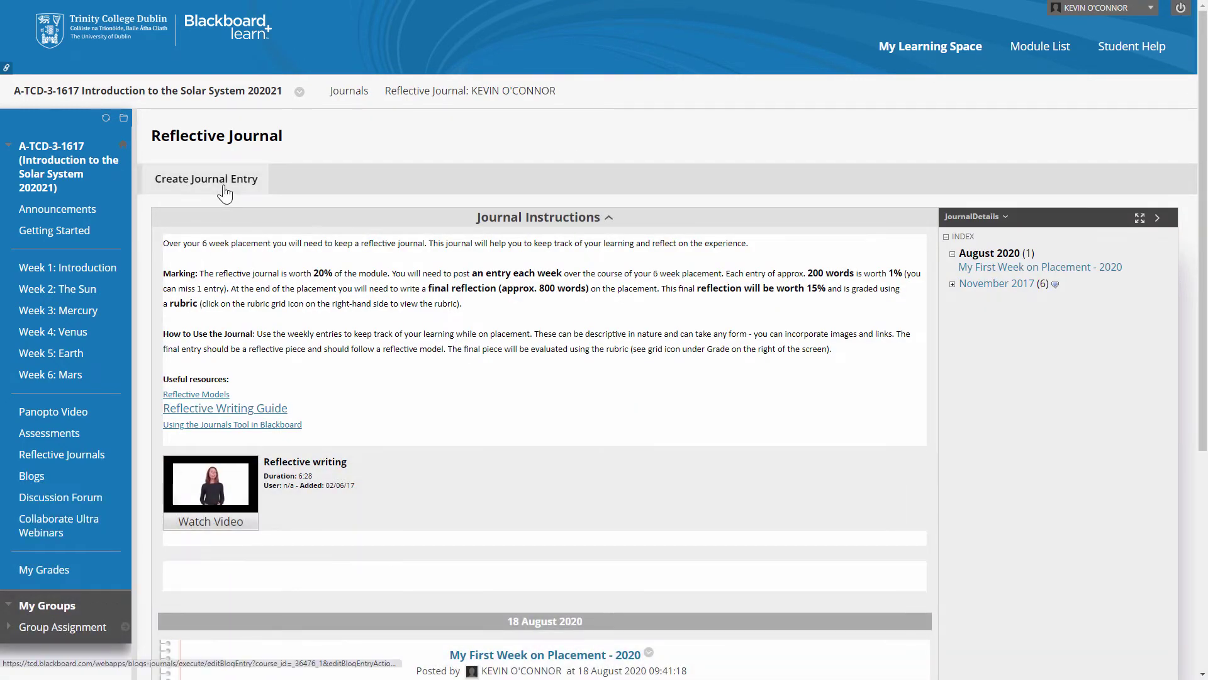
pyautogui.click(206, 179)
pyautogui.write('My Secon')
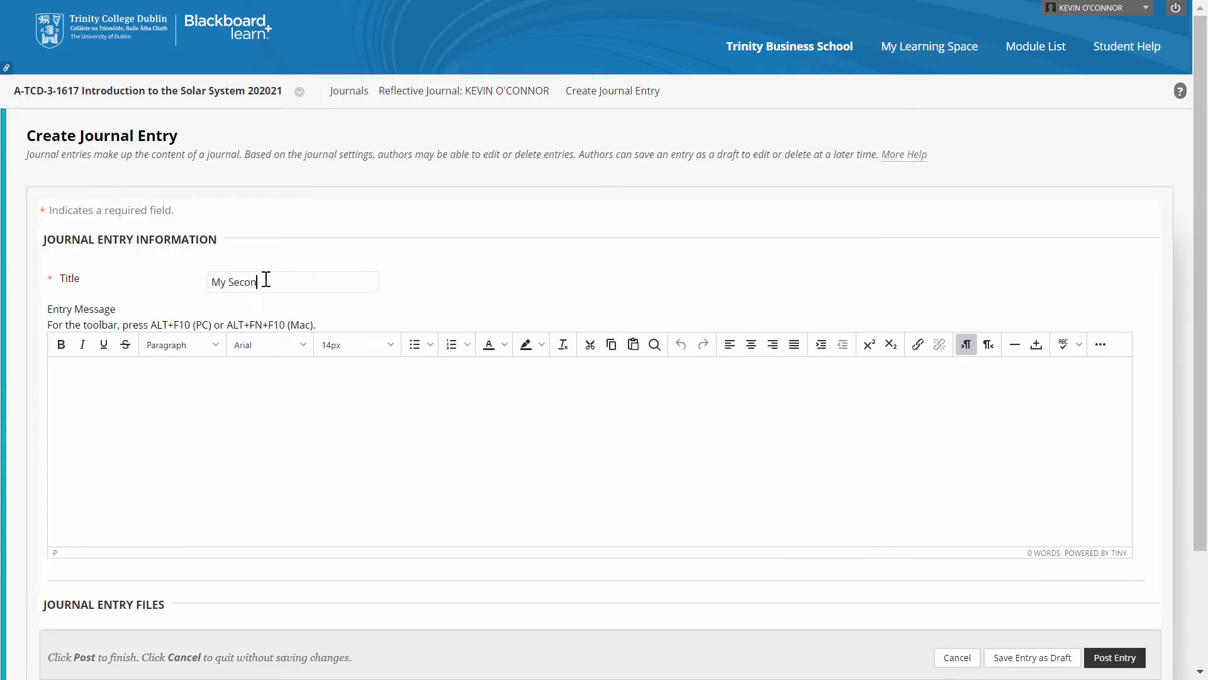
pyautogui.write('d Week on Placement')
pyautogui.click(365, 430)
pyautogui.write('This is my second week at the Society for Astrometric Research which I am attending remotely. There has been a lot of discussion today over Zoom about a recently published journal article. Here is the picture we have been discussing over our virtual coffee break:')
pyautogui.click(1100, 344)
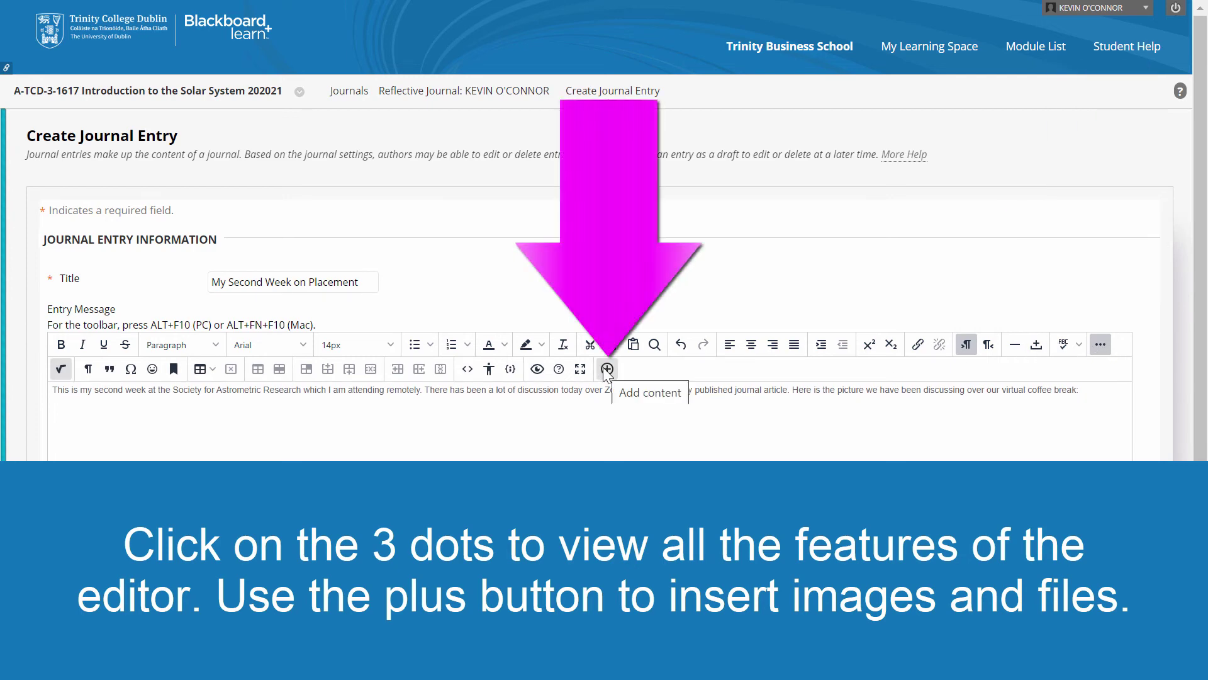
# - Insert and resize the Mars rover image from the computer, then post the entry
pyautogui.click(606, 368)
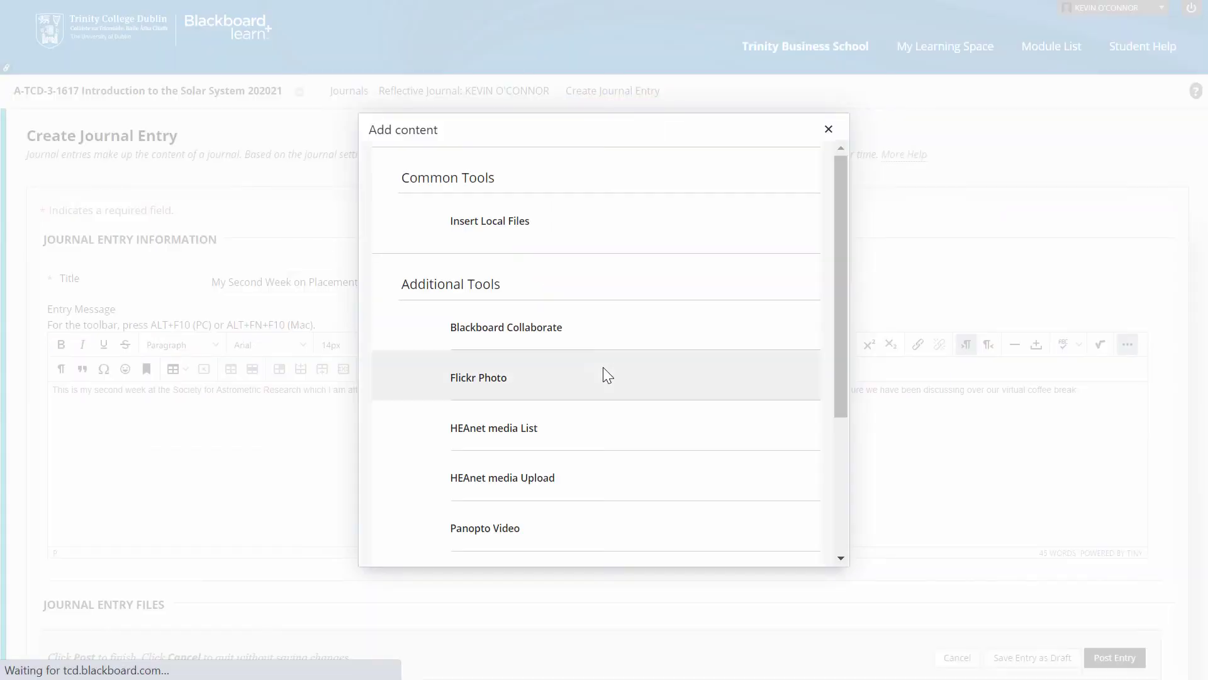
pyautogui.click(585, 223)
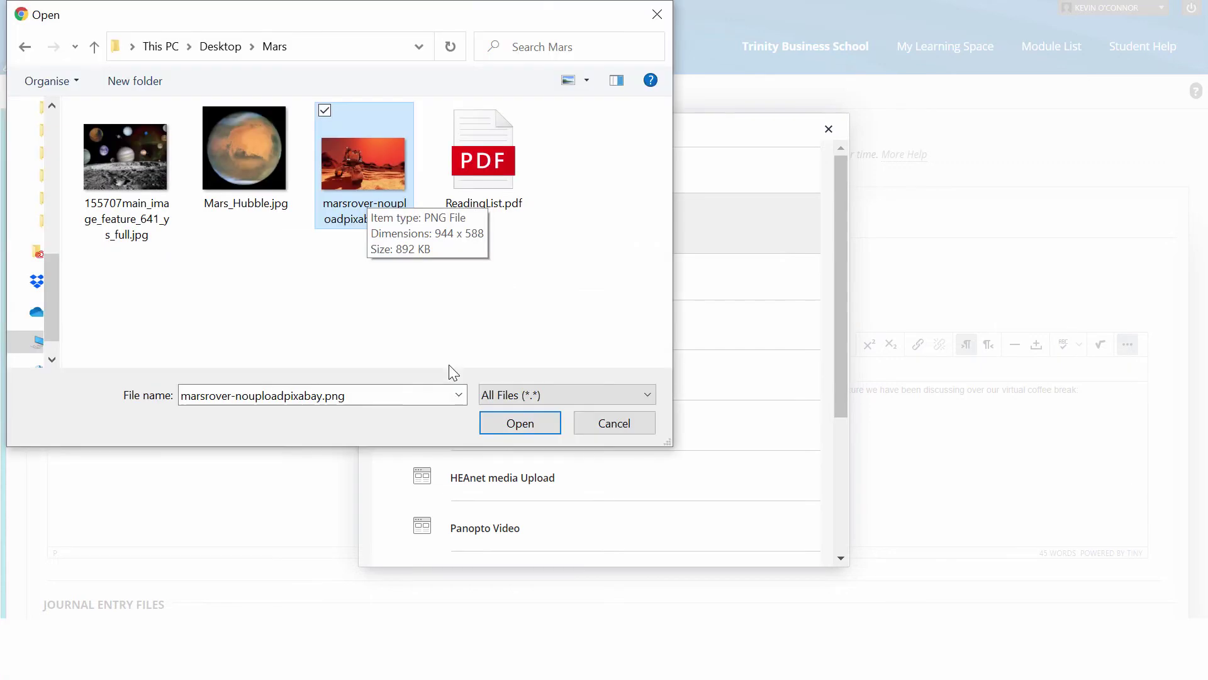
pyautogui.click(511, 427)
pyautogui.moveTo(646, 501); pyautogui.dragTo(416, 358)
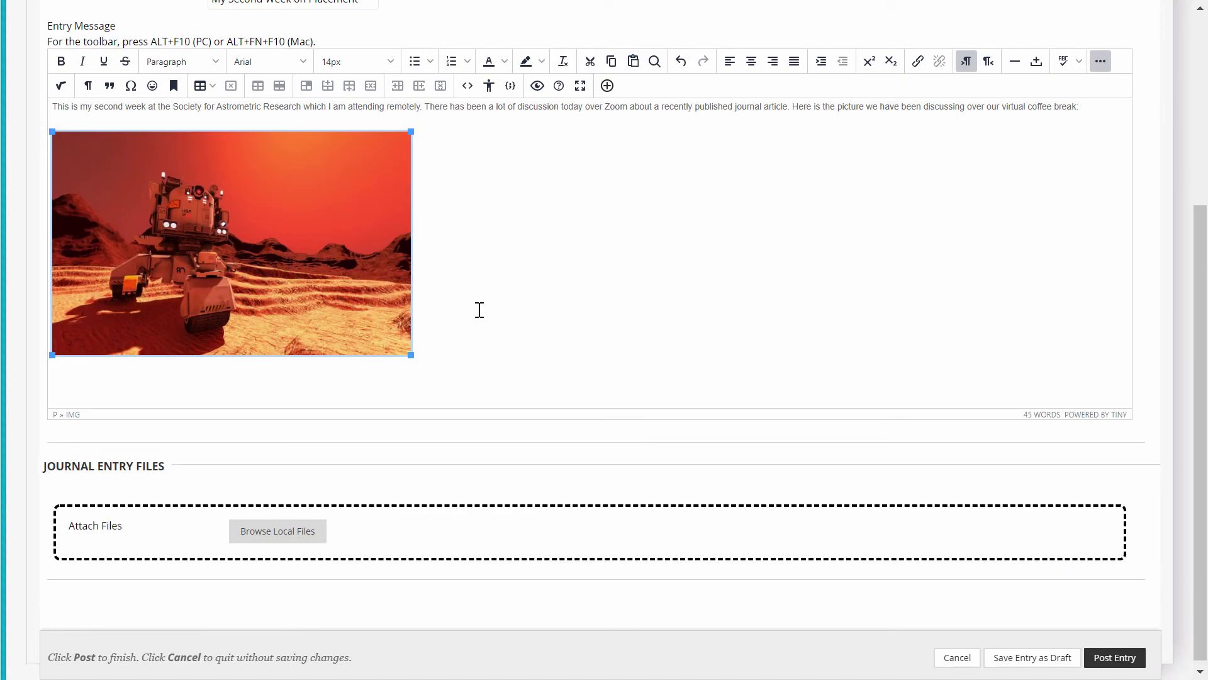
pyautogui.click(1114, 658)
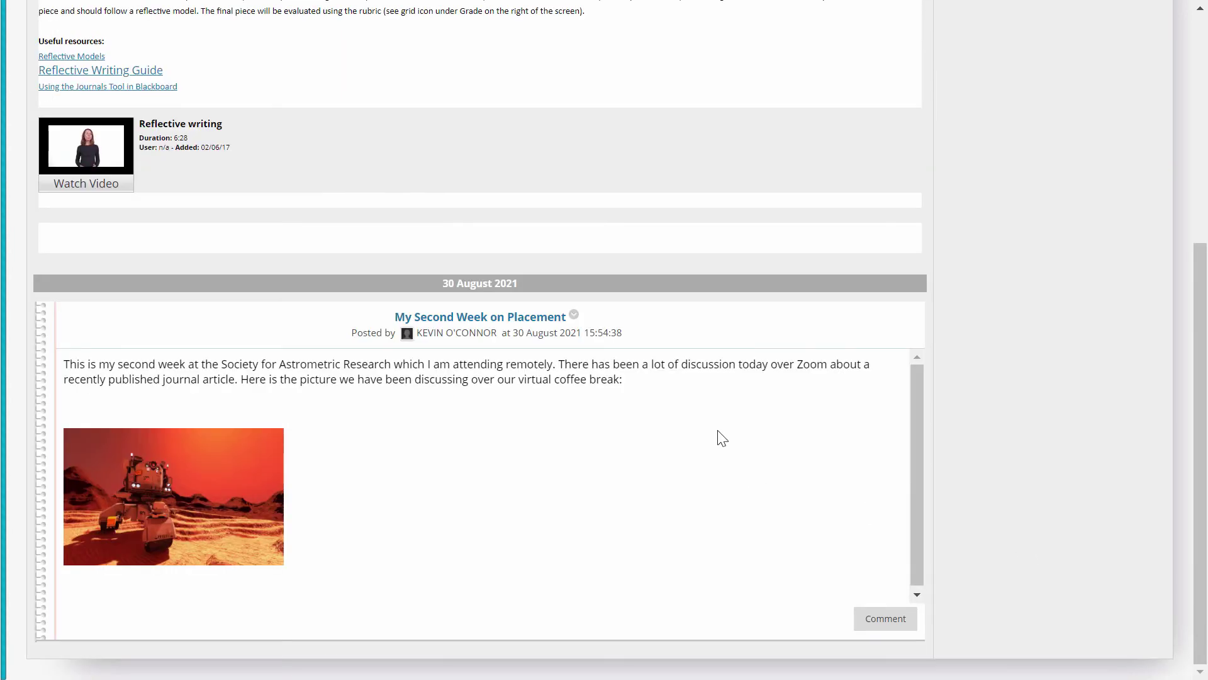
pyautogui.click(572, 315)
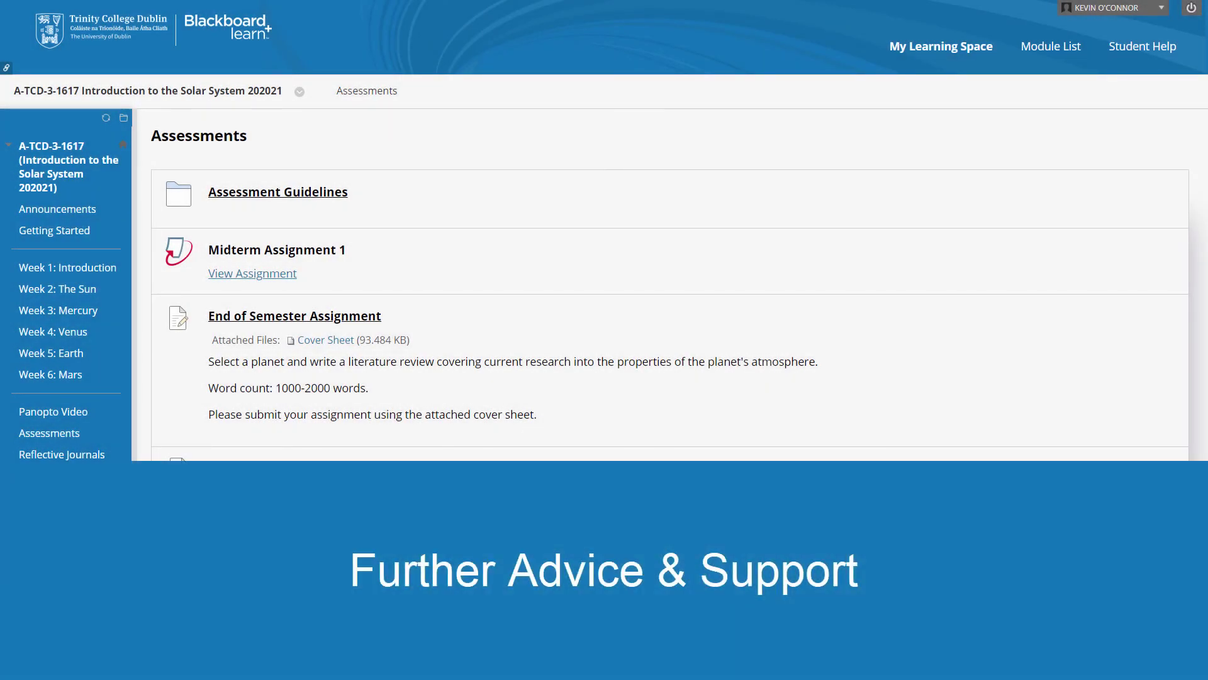
# - Open Student Help, bringing up its 'Further Advice & Support' section
pyautogui.click(49, 432)
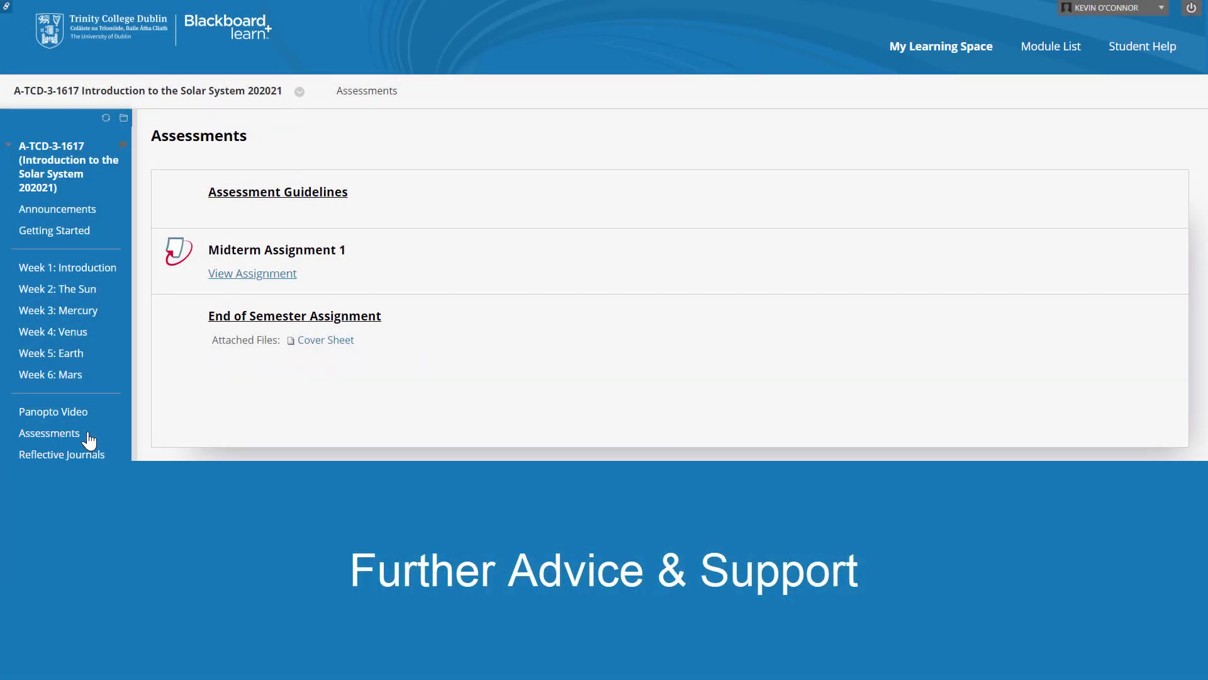